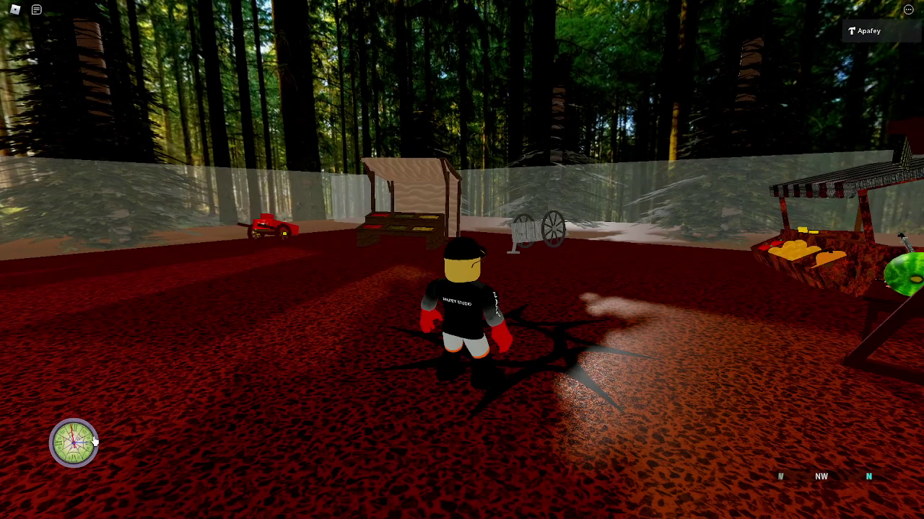
Test the in-game widgets by moving the clock and compass to the game view's lower-right corner and switching the clock theme.
drag(94, 442, 677, 402)
drag(782, 473, 643, 487)
drag(642, 419, 789, 443)
drag(747, 490, 816, 482)
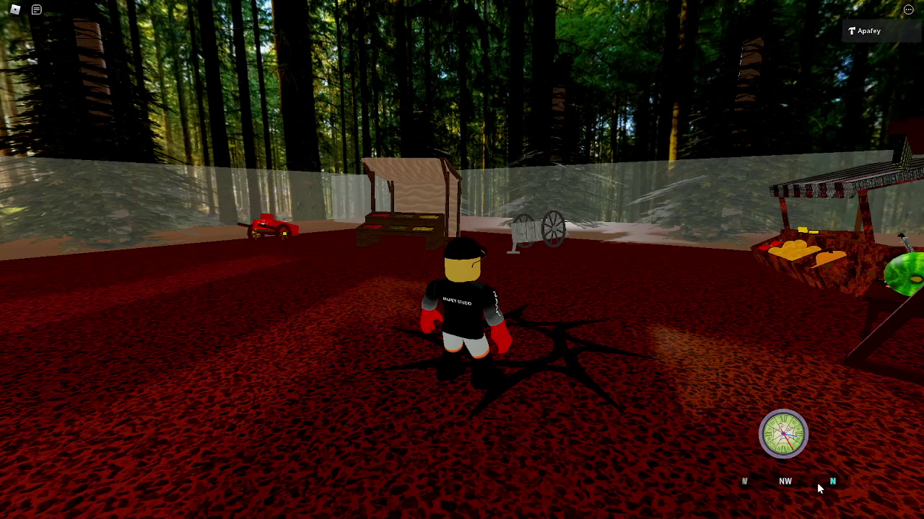
click(790, 447)
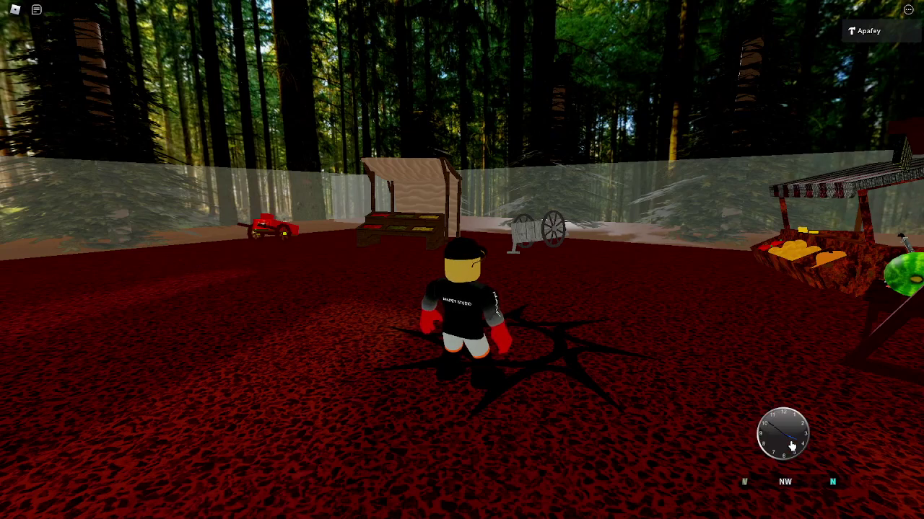
drag(790, 446, 818, 455)
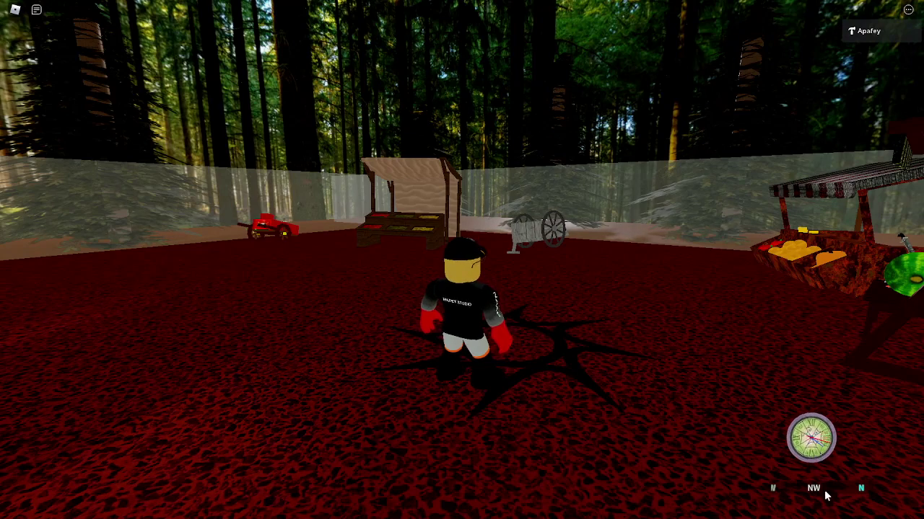
Reposition the clock in the game view's lower-left corner and place the compass strip directly beneath it.
drag(825, 491, 471, 488)
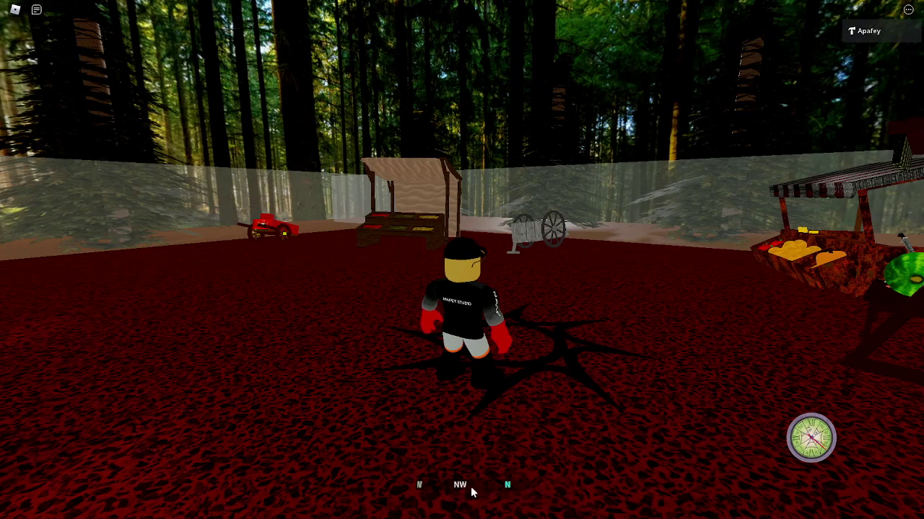
drag(807, 445, 168, 439)
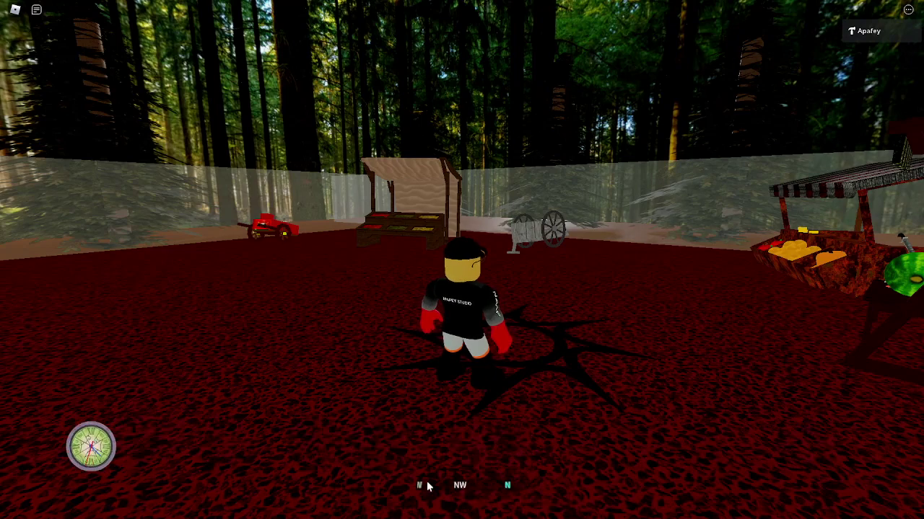
drag(428, 484, 55, 491)
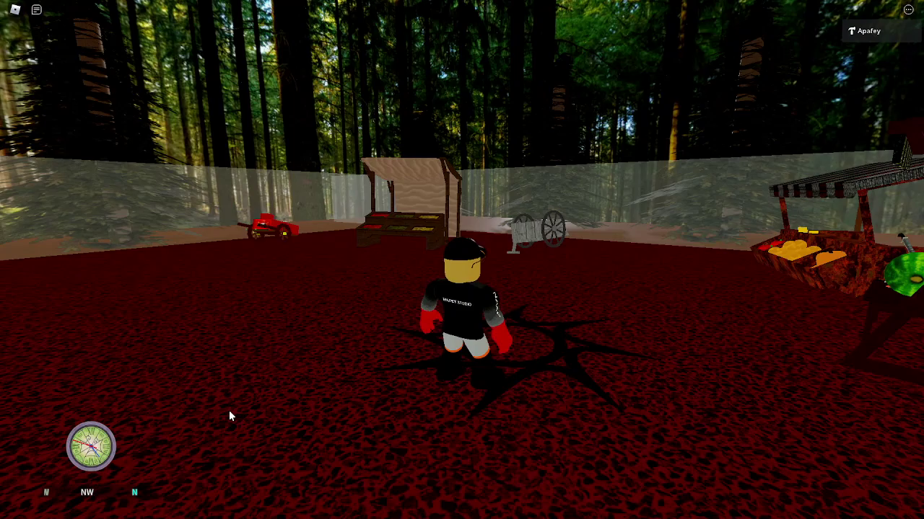
Walk and turn the character around the market area to examine how the compass heading follows the view.
right_drag(229, 411, 108, 420)
key(w)
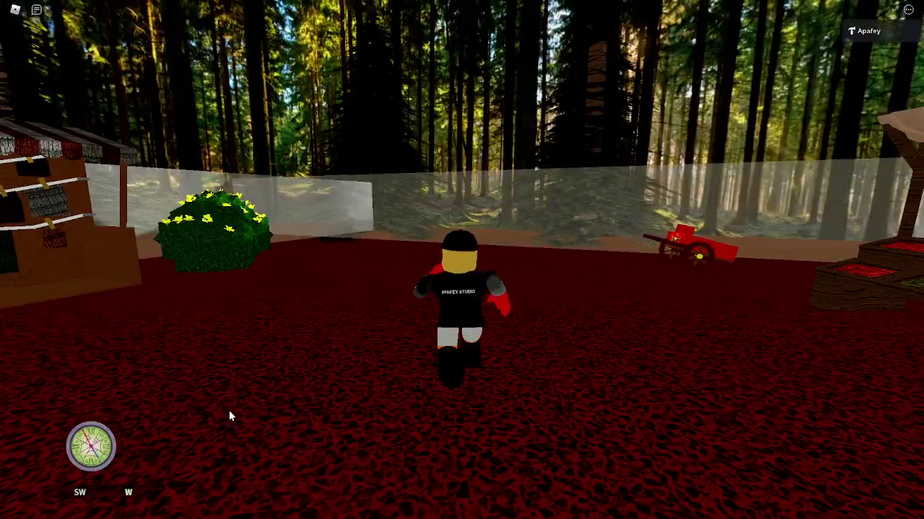
right_drag(230, 412, 411, 435)
key(s)
key(Left)
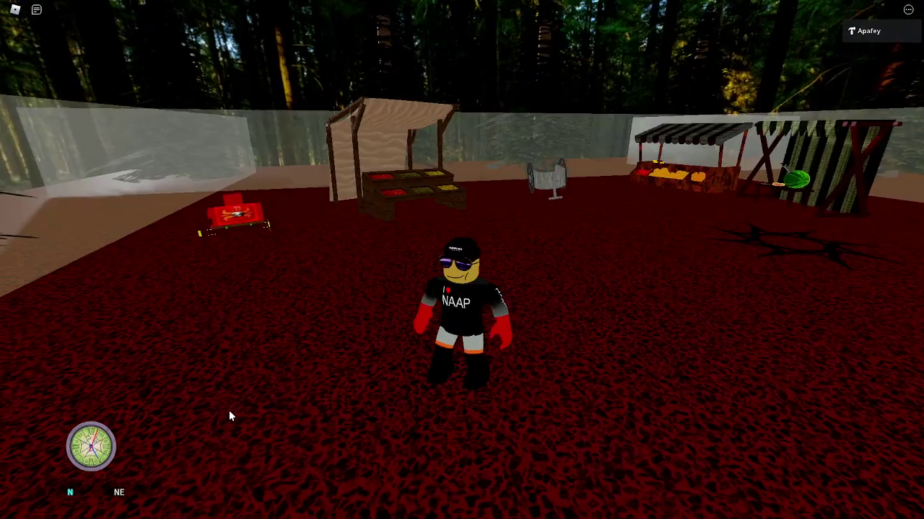
key(w)
key(d)
key(a)
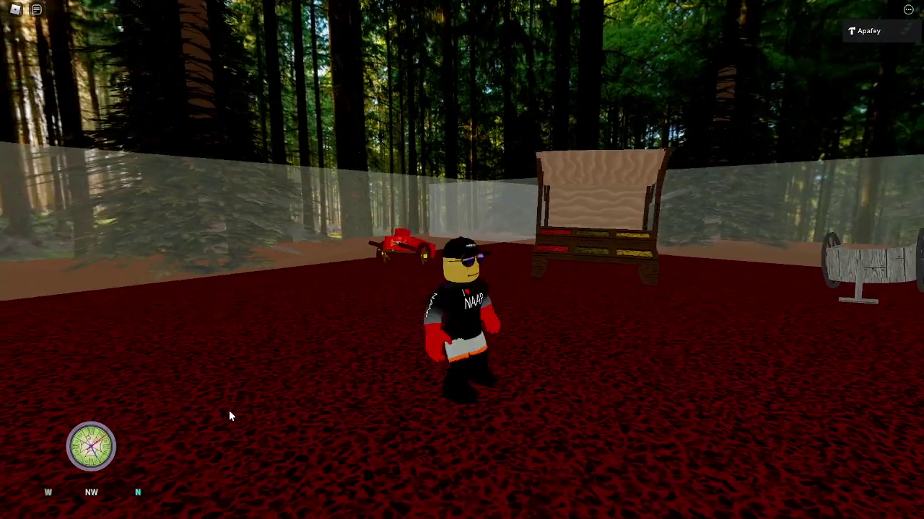
key(Right)
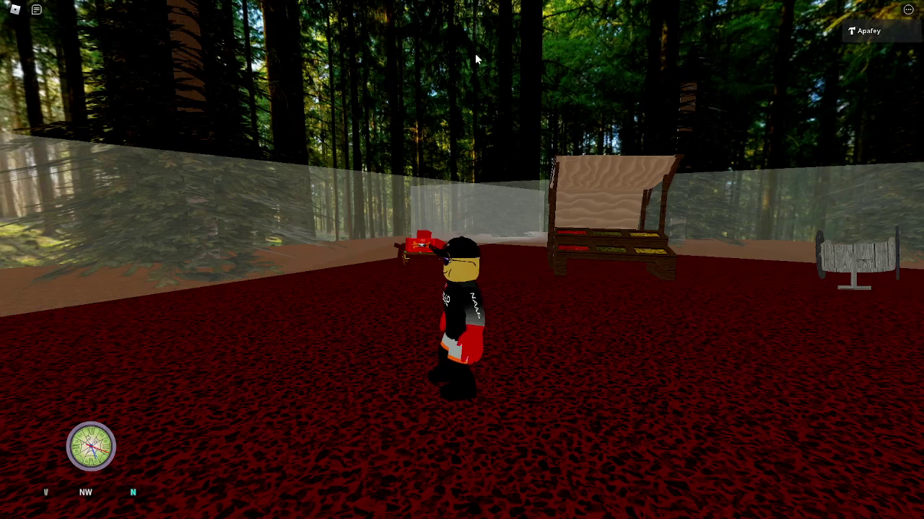
Leave the running game session and switch to Roblox Studio.
click(13, 11)
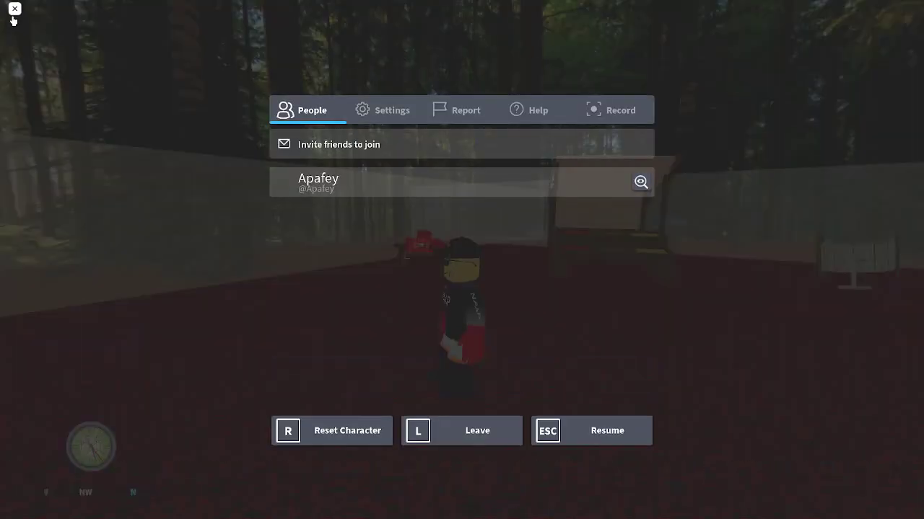
click(450, 431)
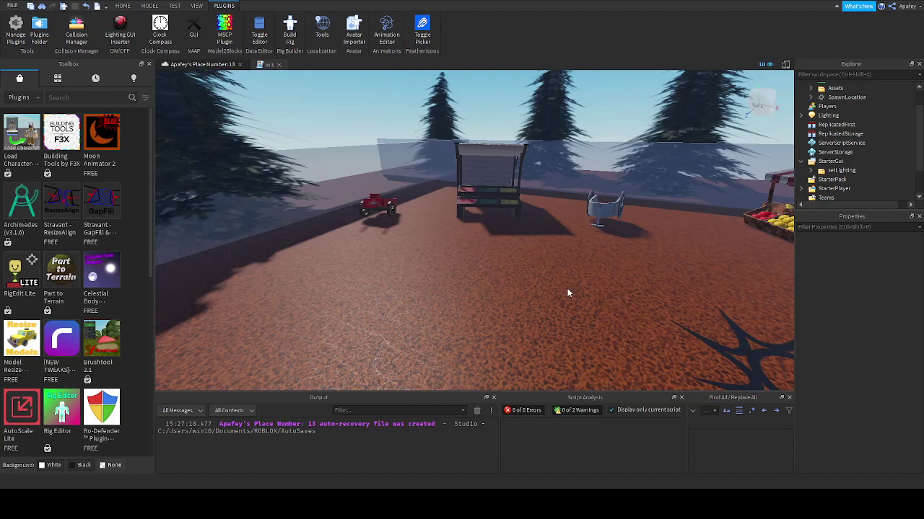
key(w)
right_drag(567, 289, 577, 282)
key(s)
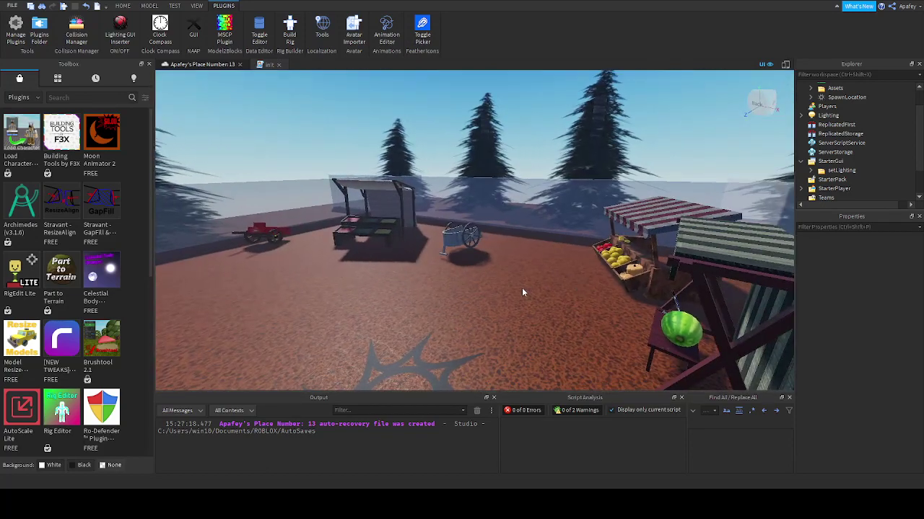
key(a)
right_drag(522, 288, 522, 288)
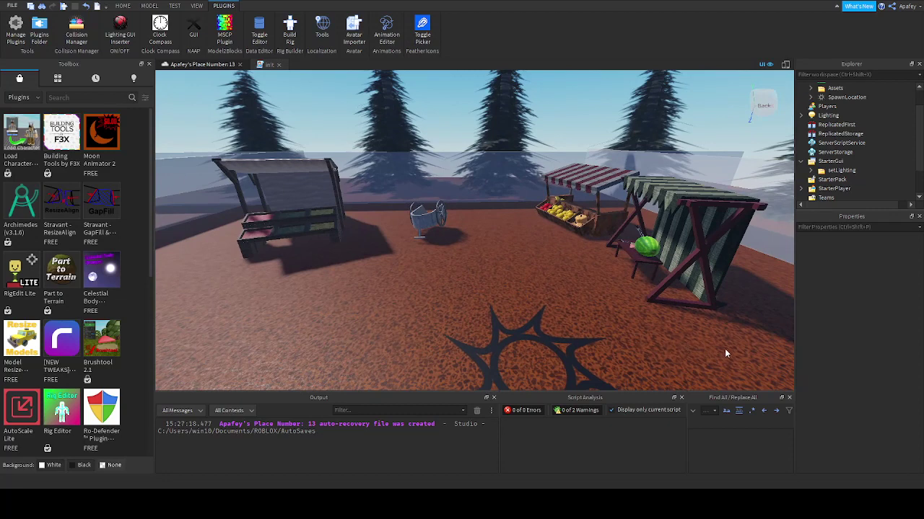
Search the Toolbox plugins for "compass" and review the details of the Clock & Compass GUI plugin.
click(65, 97)
text(compass)
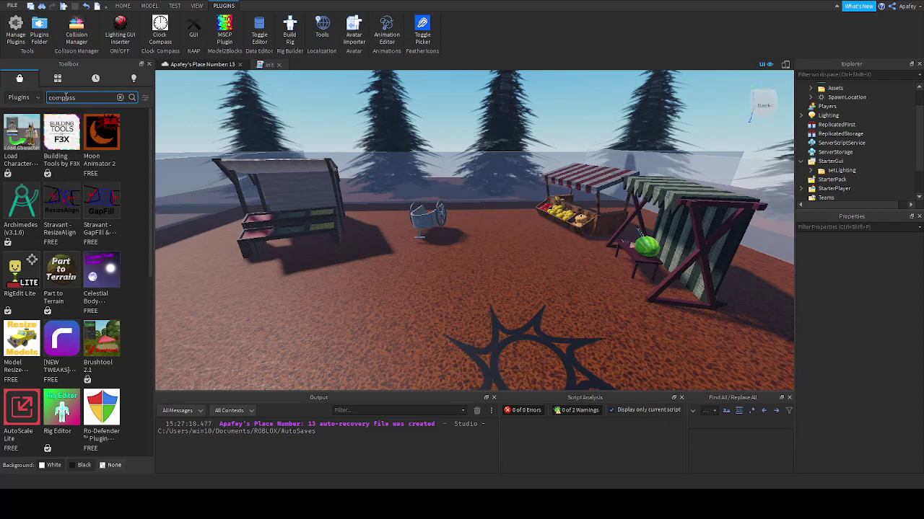
key(Return)
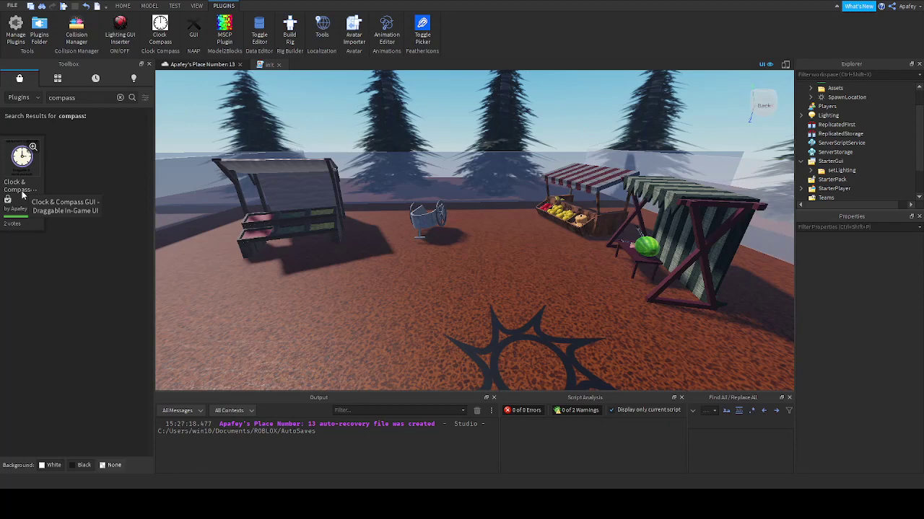
click(20, 166)
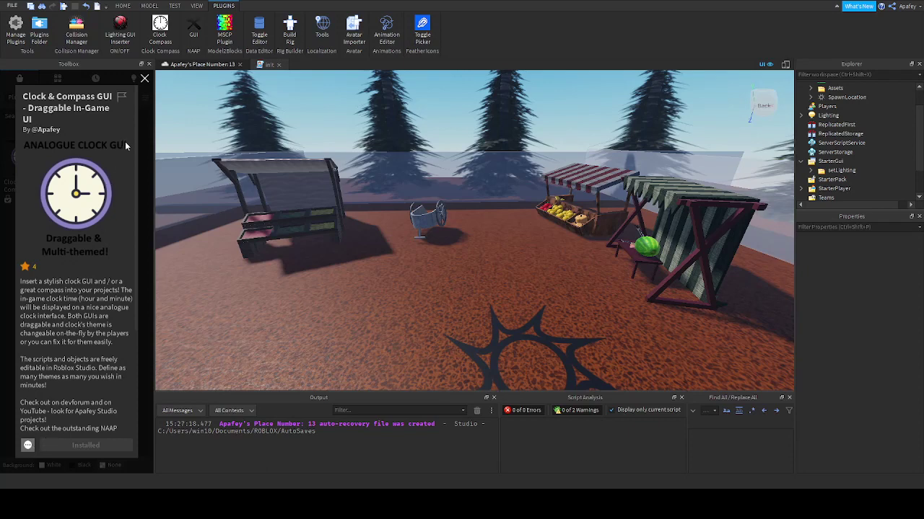
click(144, 80)
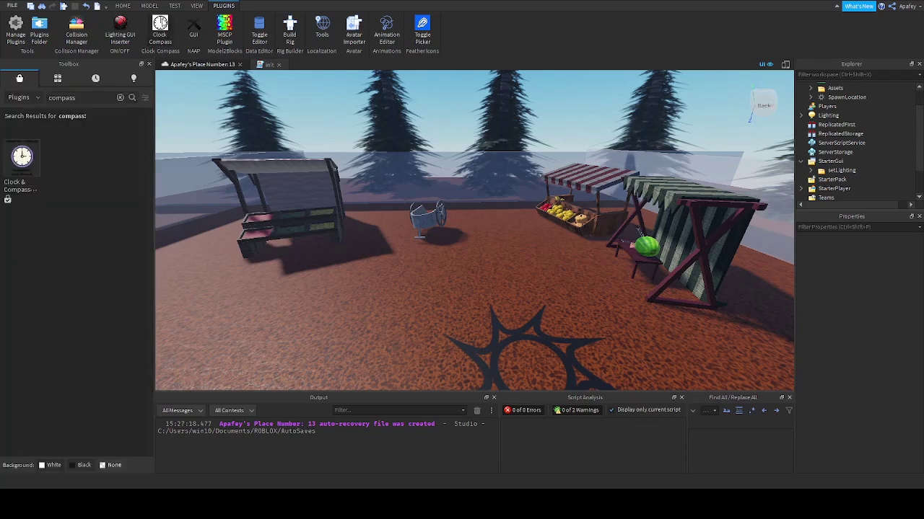
Start the Clock Compass plugin, add the Clock GUI with its time changer demo script, and select the new guiClock folder.
click(161, 29)
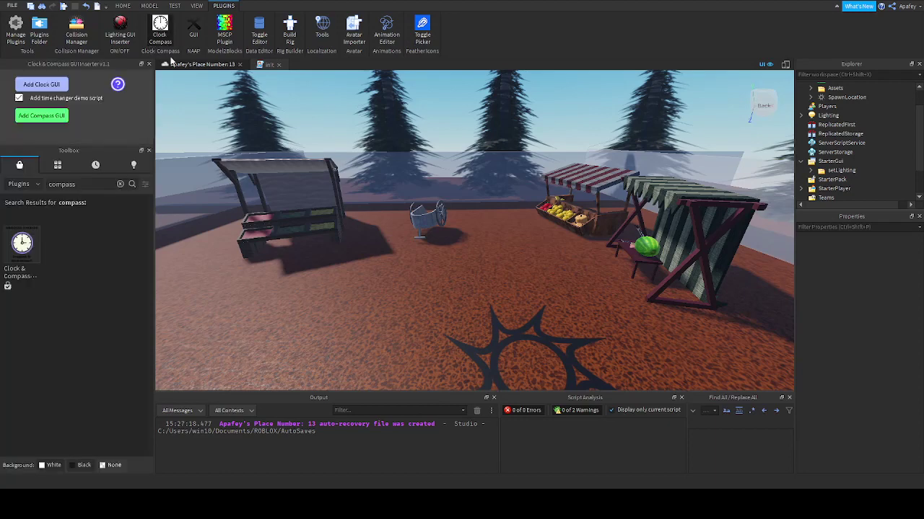
drag(153, 139, 147, 137)
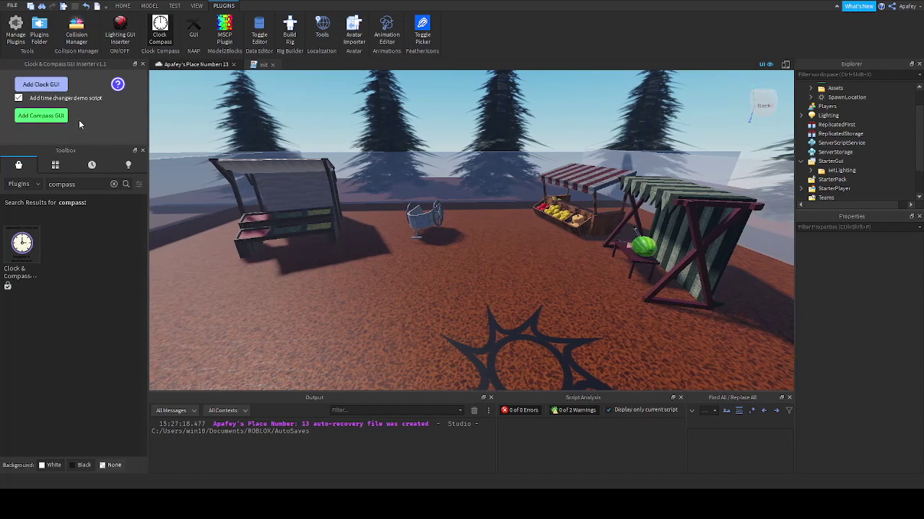
click(49, 85)
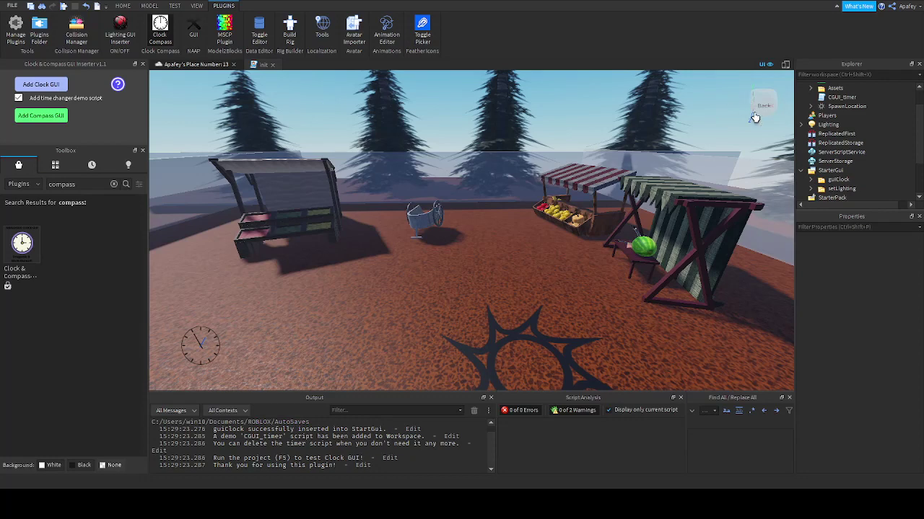
click(838, 180)
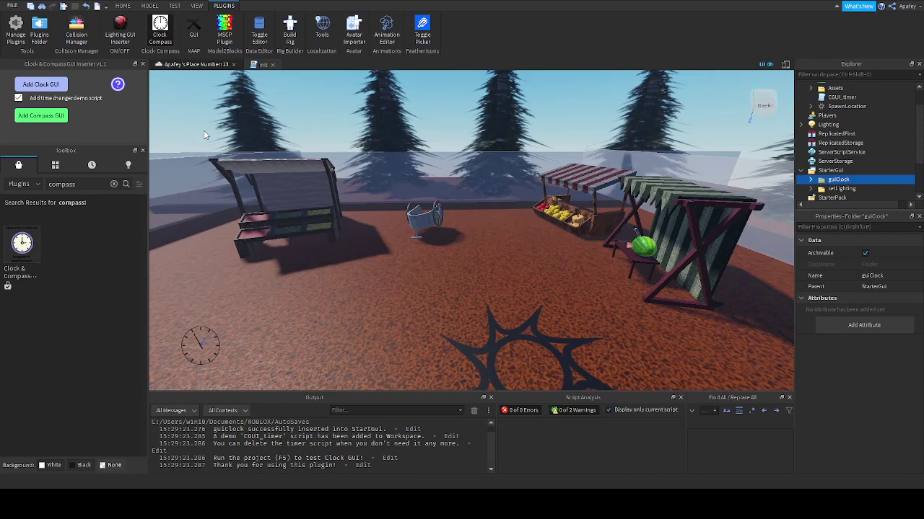
Add the Compass GUI and inspect the guiClock and guiCompass folders under StarterGui in an enlarged Explorer.
click(42, 117)
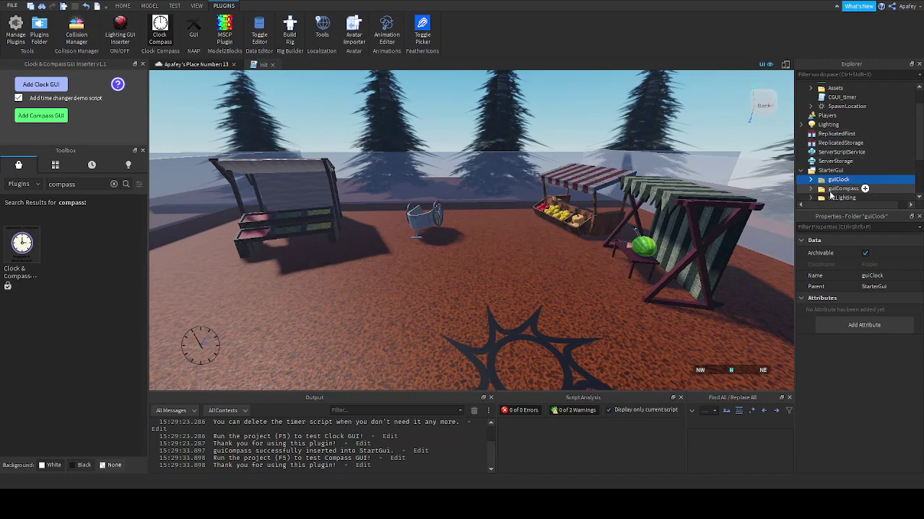
click(841, 188)
drag(921, 147, 920, 153)
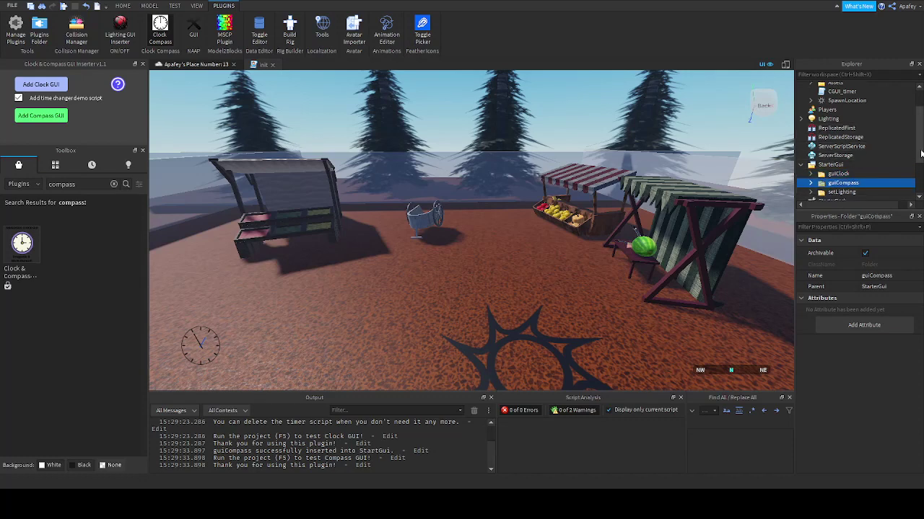
drag(866, 209, 858, 265)
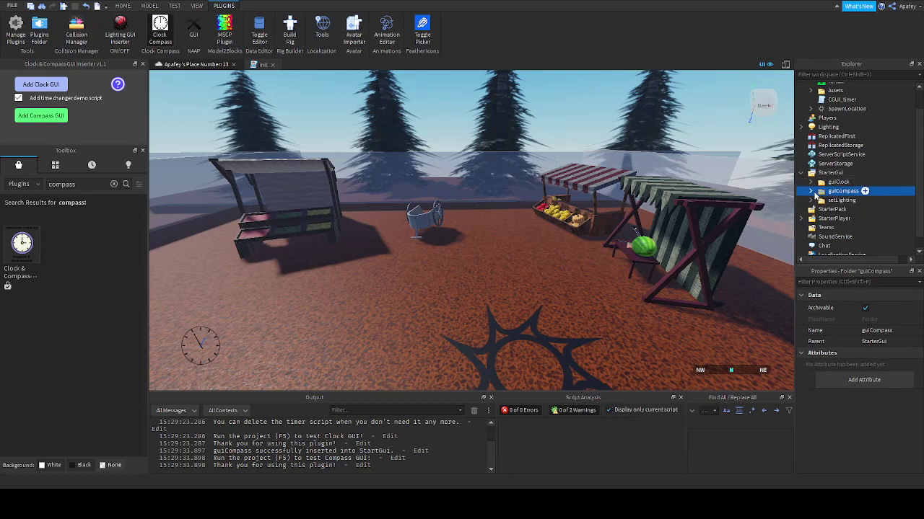
click(821, 183)
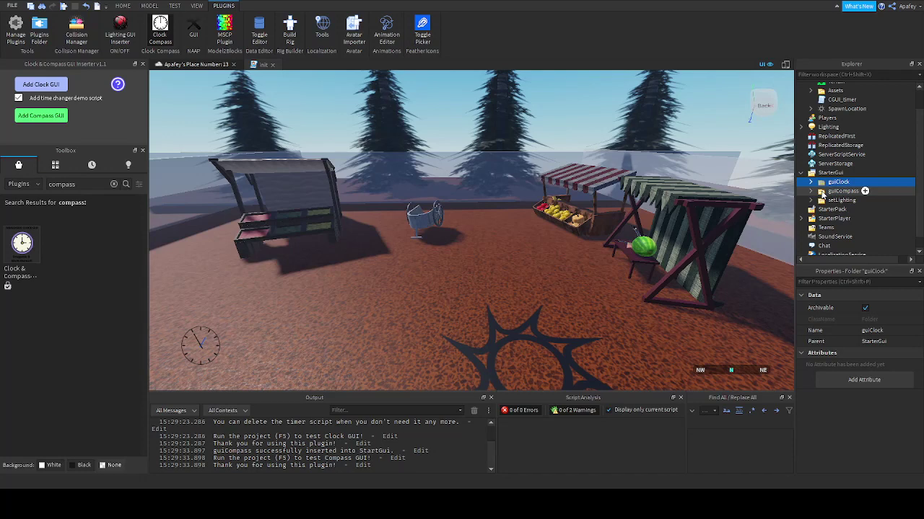
click(821, 191)
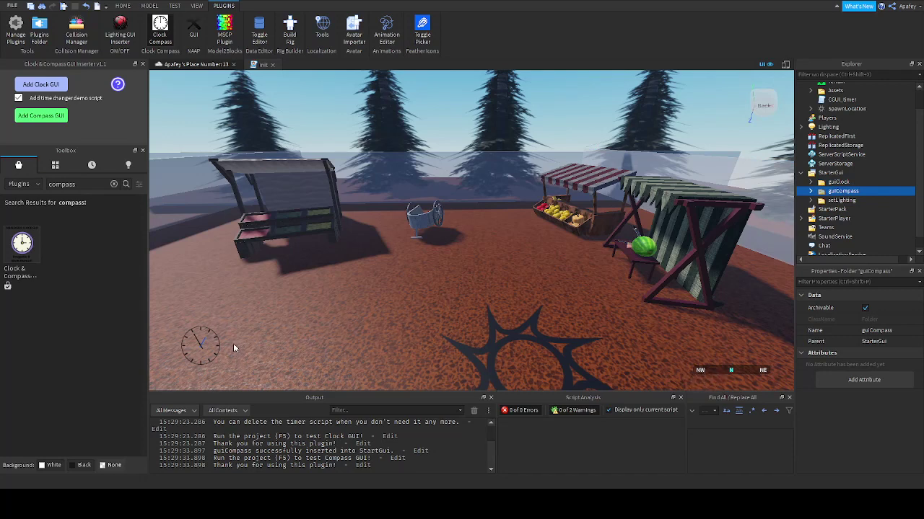
Open the CGUI_timer script in Workspace and set the ClockTime increment to .005.
scroll(874, 150, up, 1)
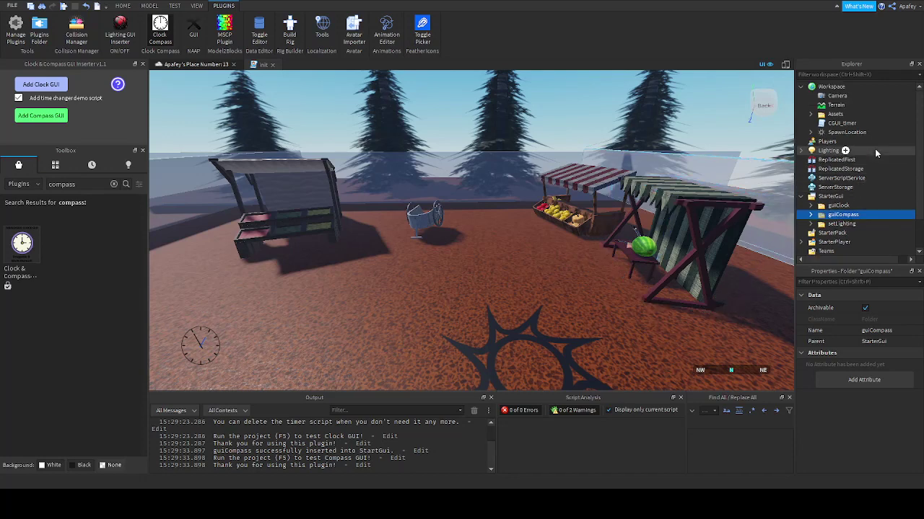
click(841, 124)
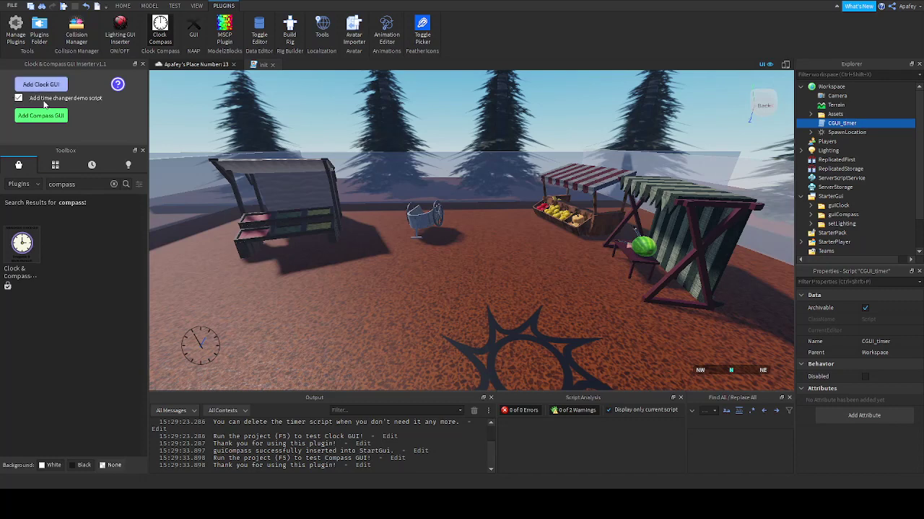
mouse_move(838, 124)
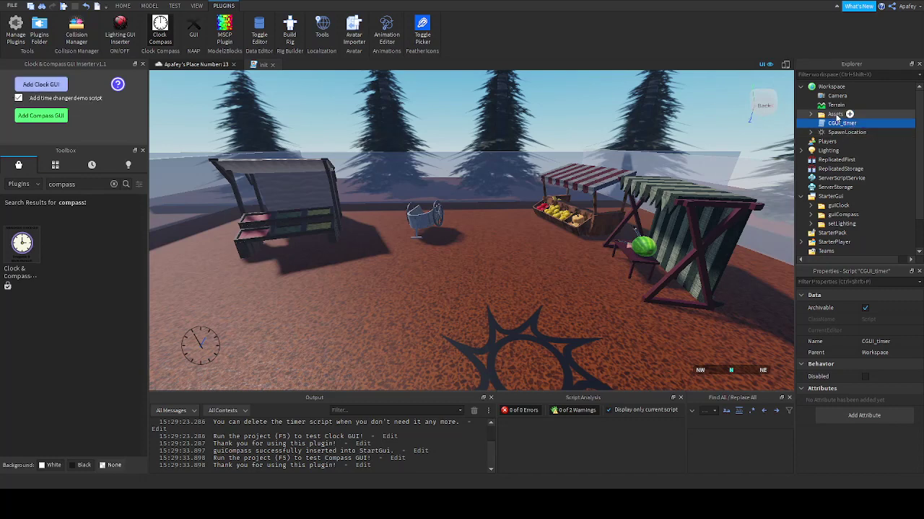
double_click(838, 124)
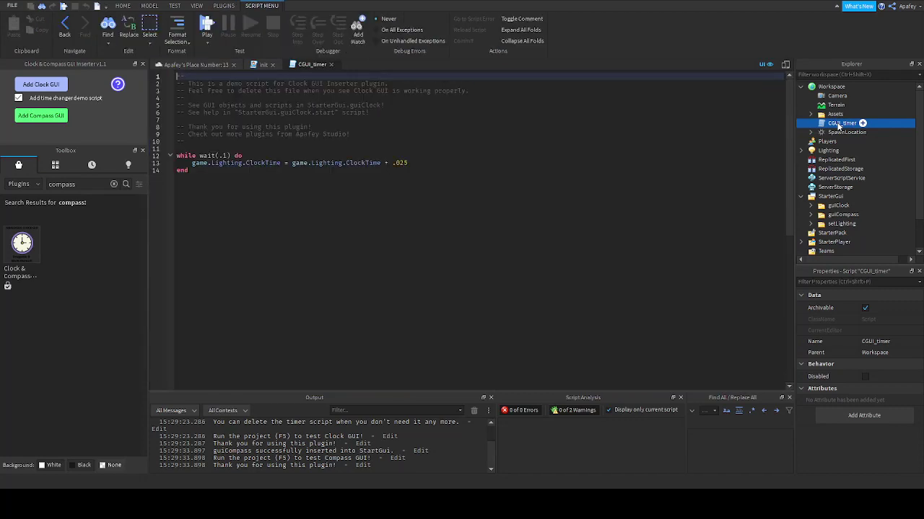
drag(192, 162, 411, 163)
click(410, 163)
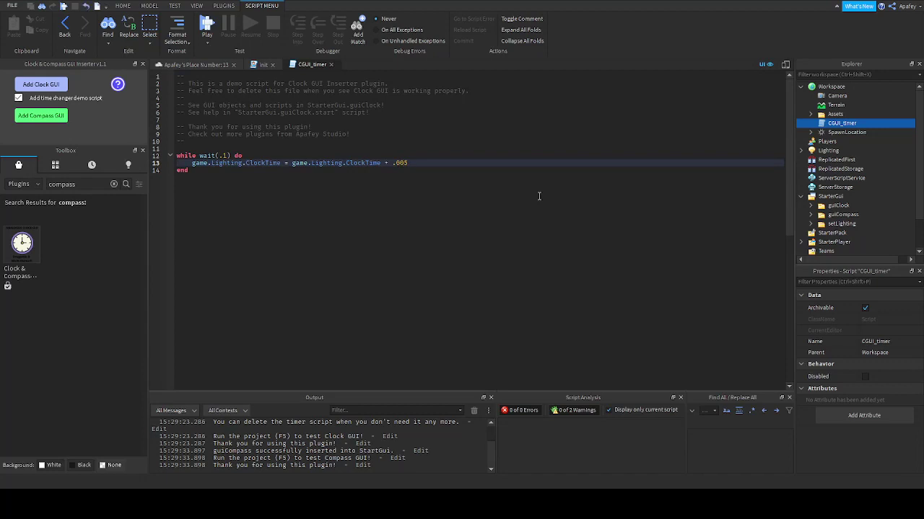
Examine the while loop in the CGUI_timer script that advances Lighting.ClockTime.
key(Up)
key(Down)
key(Down)
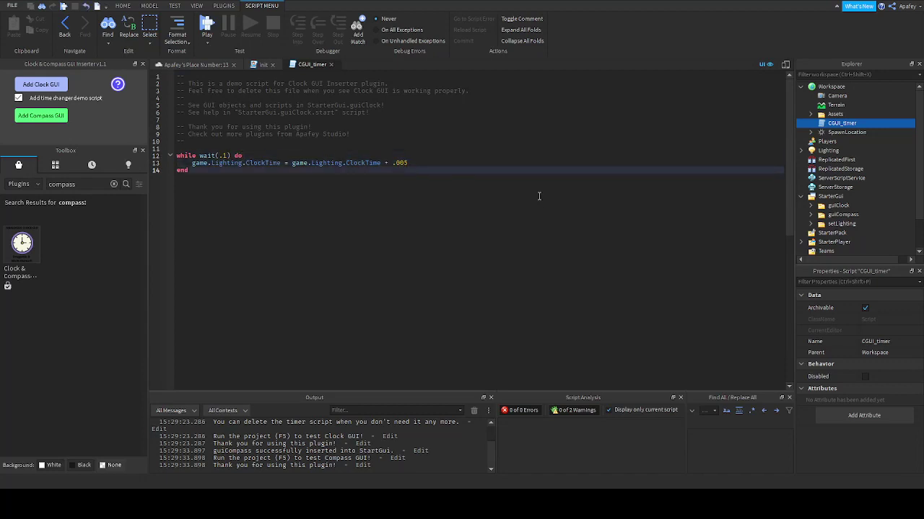
key(Up)
key(Up)
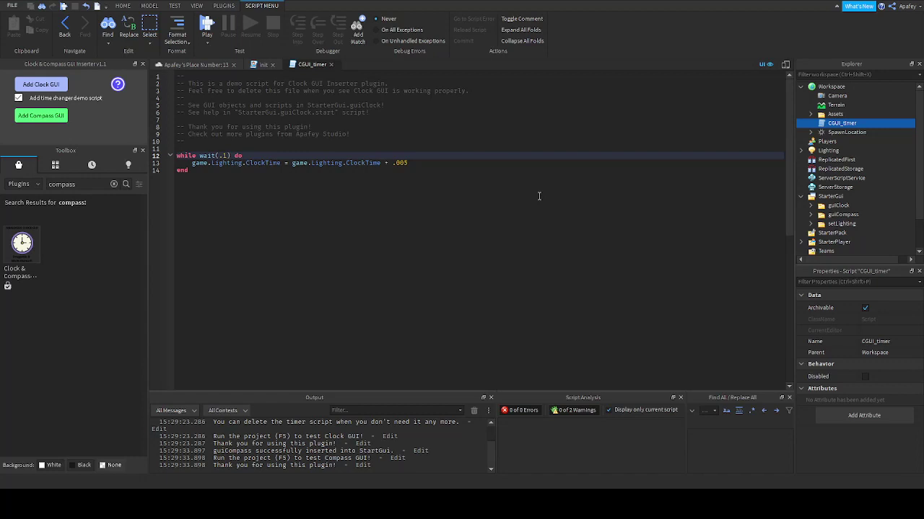
key(shift+Down)
key(shift+Down)
key(Up)
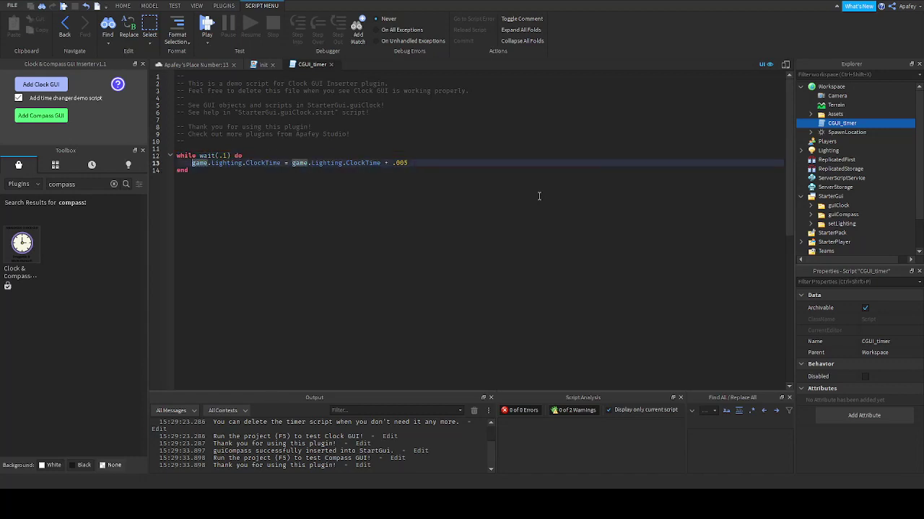
Switch from the CGUI_timer script to the place's 3D view and start a play test.
key(End)
click(206, 65)
click(423, 291)
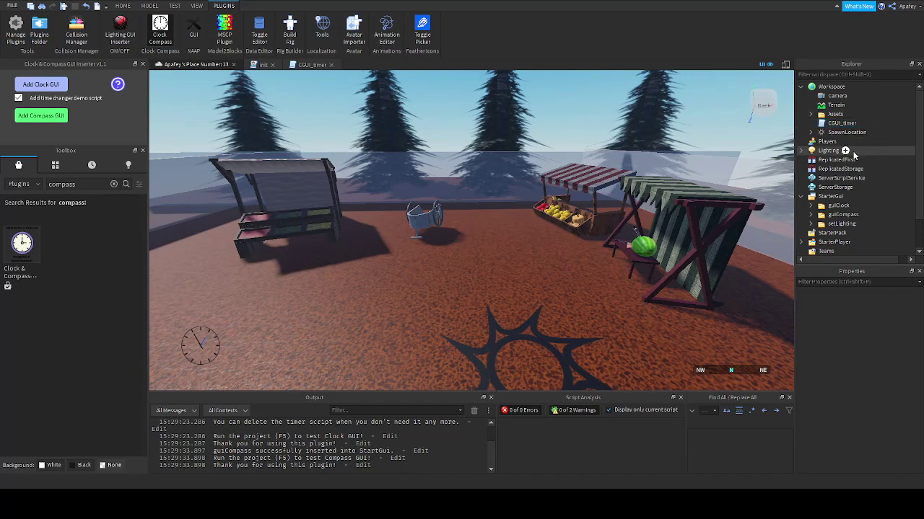
key(F5)
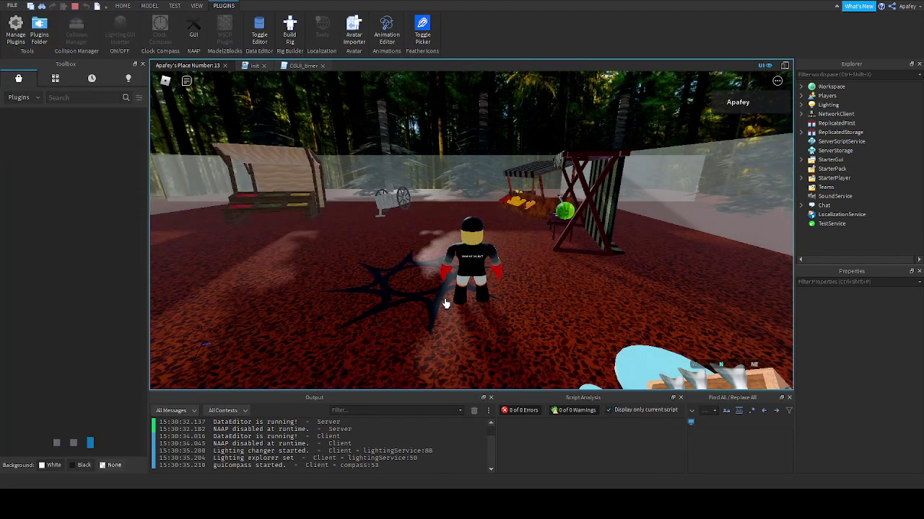
Walk the avatar around and turn the camera to test the clock and compass in the game, and stop the play test.
key(w)
right_drag(476, 322, 475, 321)
key(w)
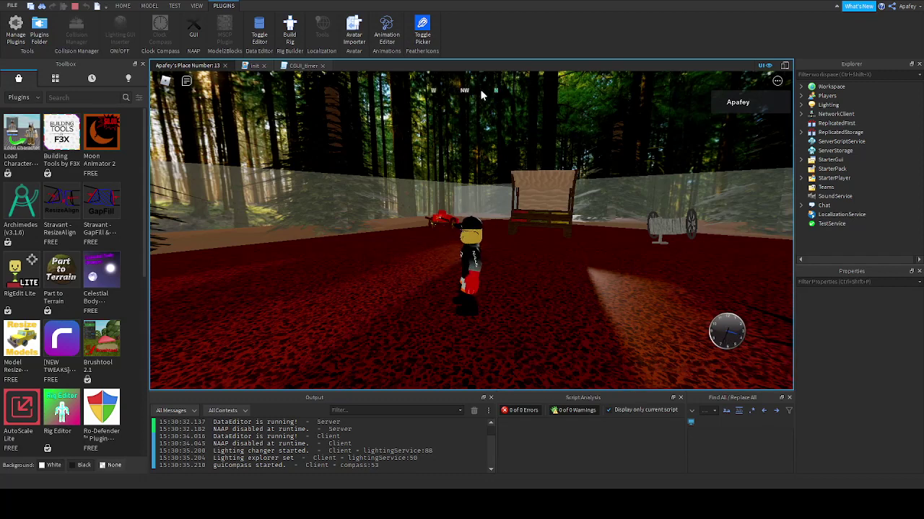
key(s)
right_drag(575, 281, 574, 276)
key(w)
key(s)
key(a)
key(w)
key(a)
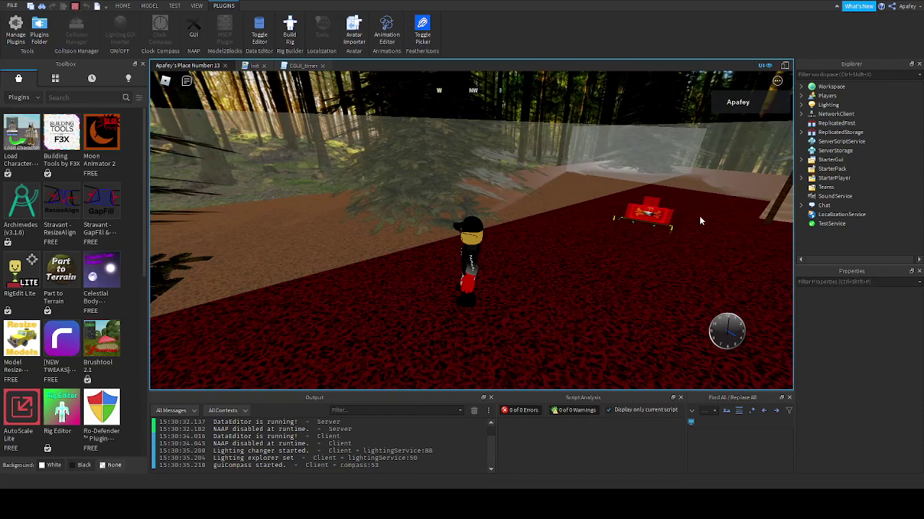
key(shift+F5)
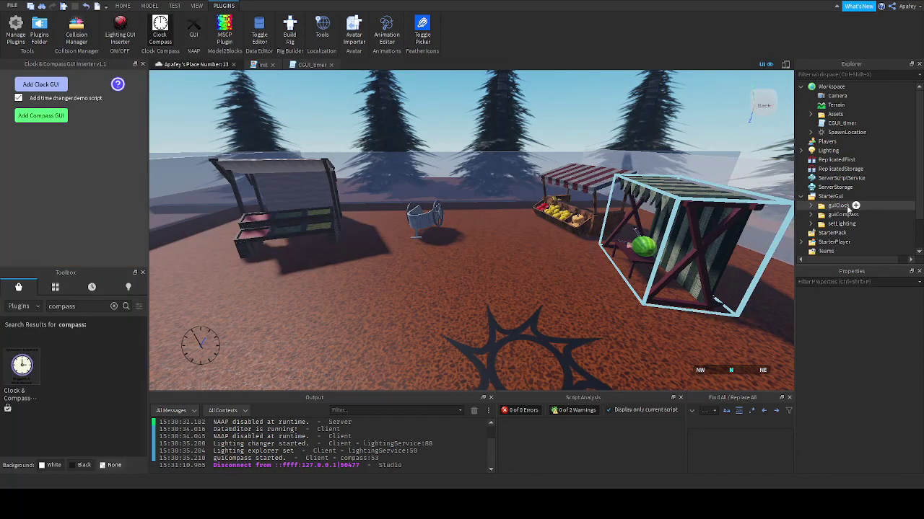
Look over the guiClock, guiCompass and setLighting folders under StarterGui and expand guiClock.
click(840, 206)
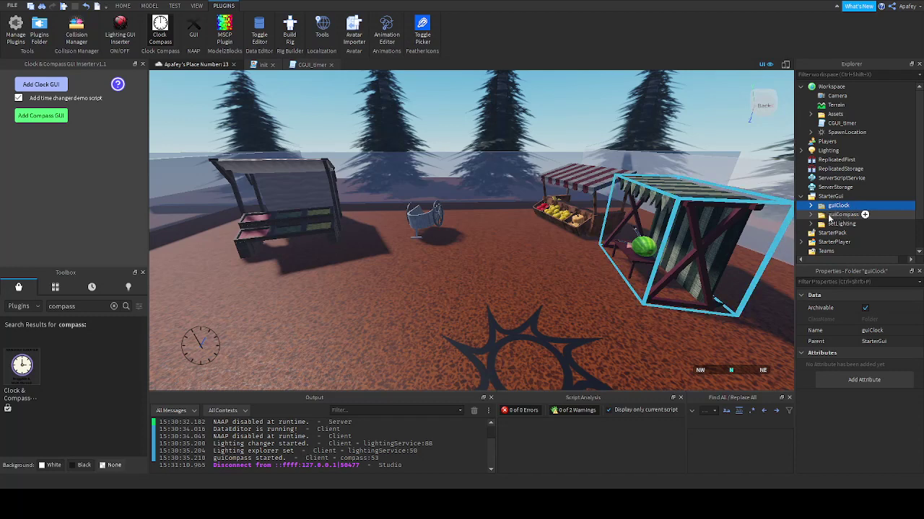
click(833, 216)
click(836, 225)
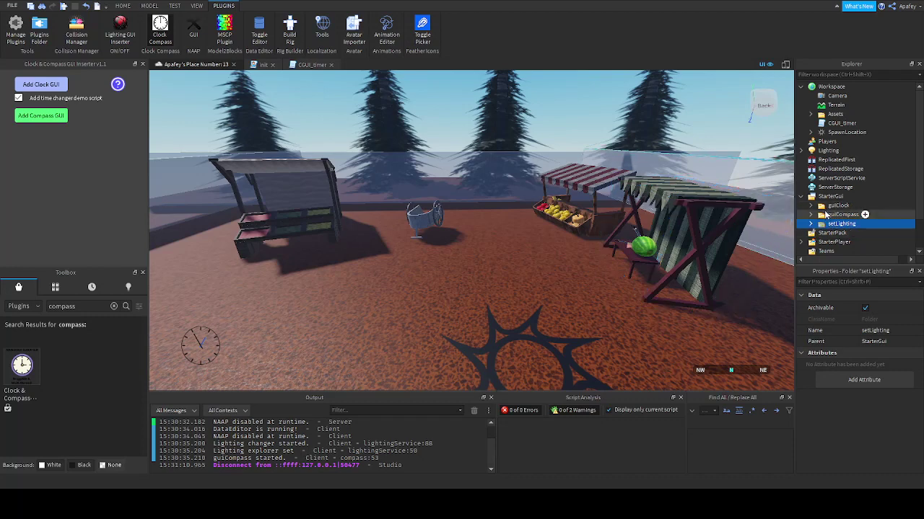
click(837, 205)
scroll(837, 209, down, 3)
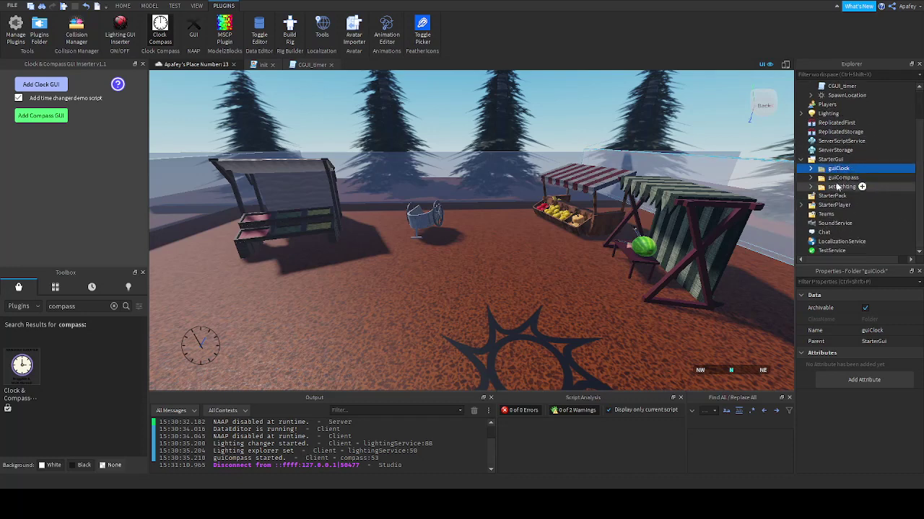
click(825, 178)
click(822, 170)
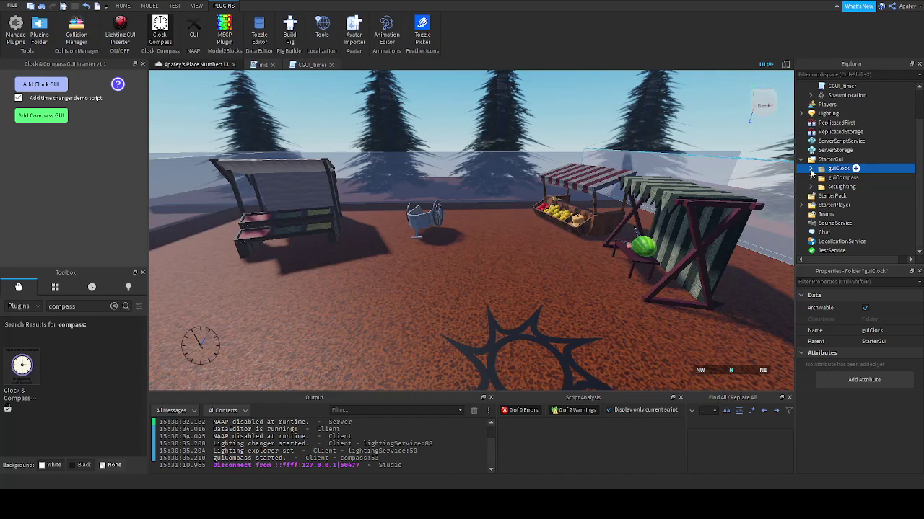
click(811, 170)
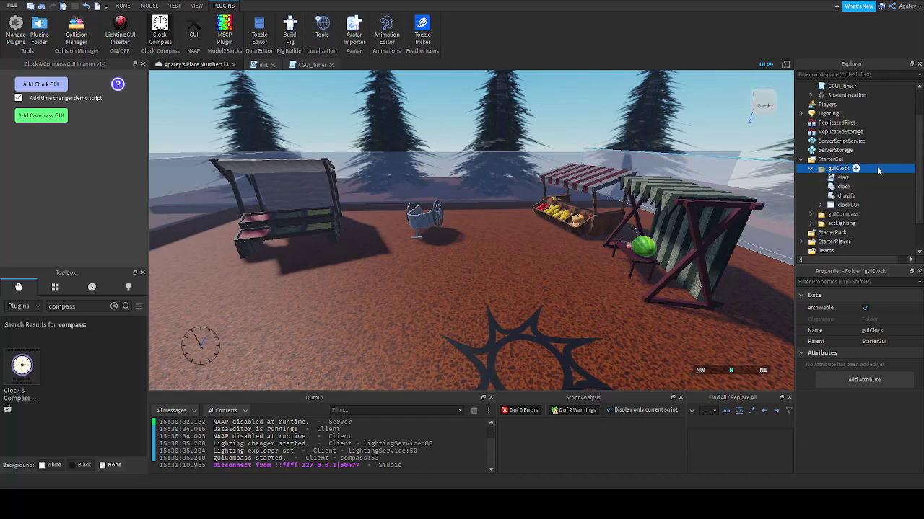
drag(917, 156, 920, 166)
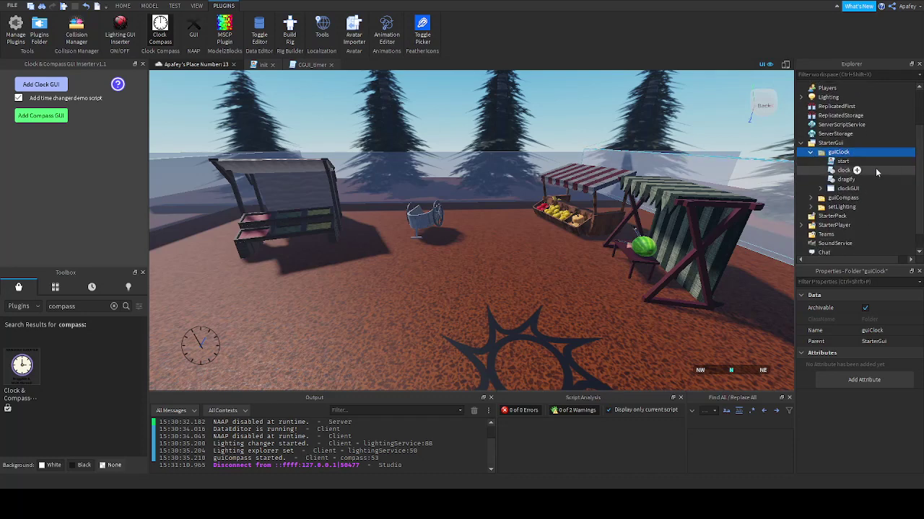
Open guiClock's start script and examine its help comments, the clock require line and the clock.start() call.
double_click(843, 161)
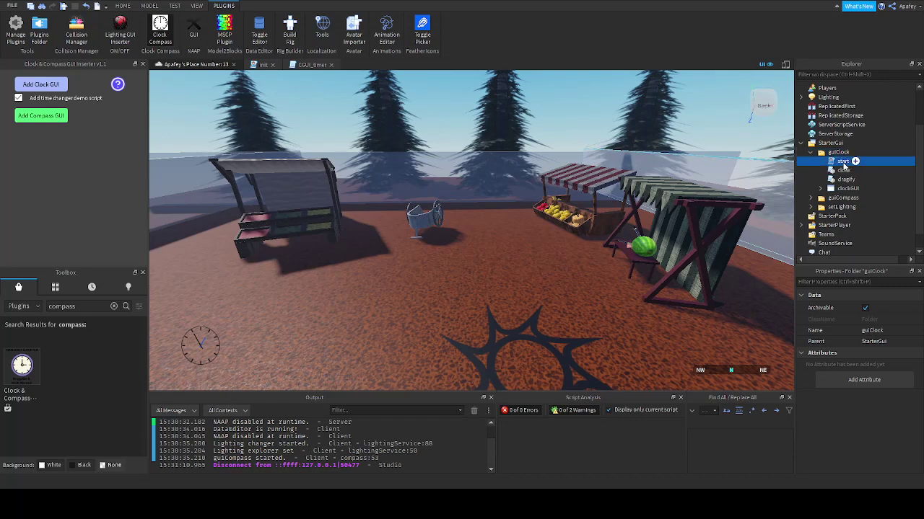
drag(229, 243, 366, 247)
click(343, 220)
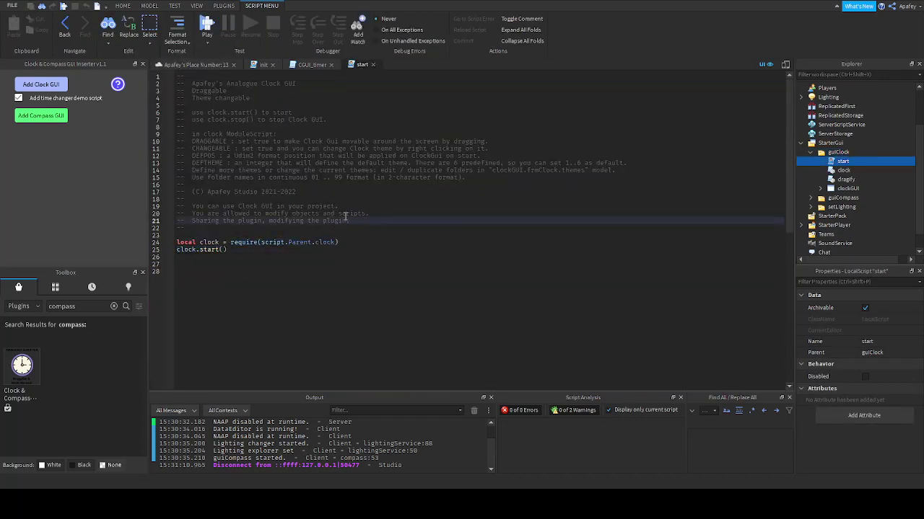
drag(345, 217, 165, 72)
click(289, 229)
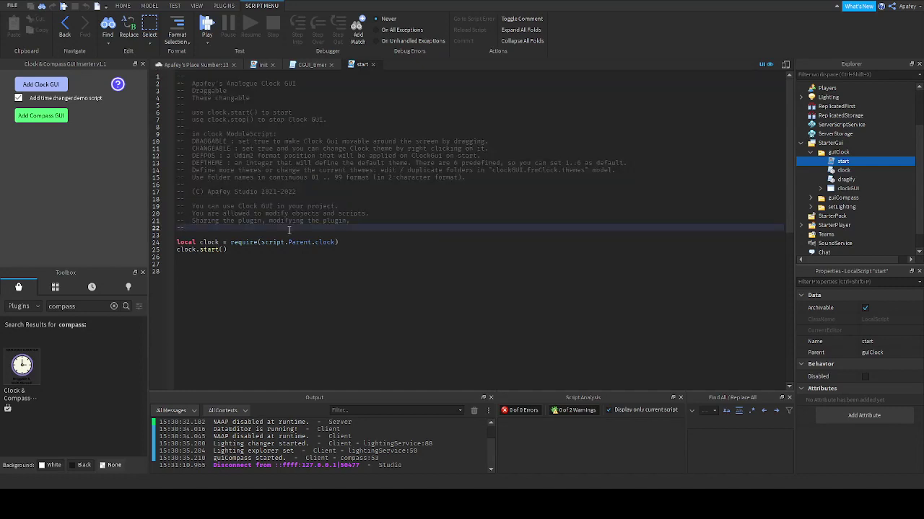
drag(229, 244, 339, 245)
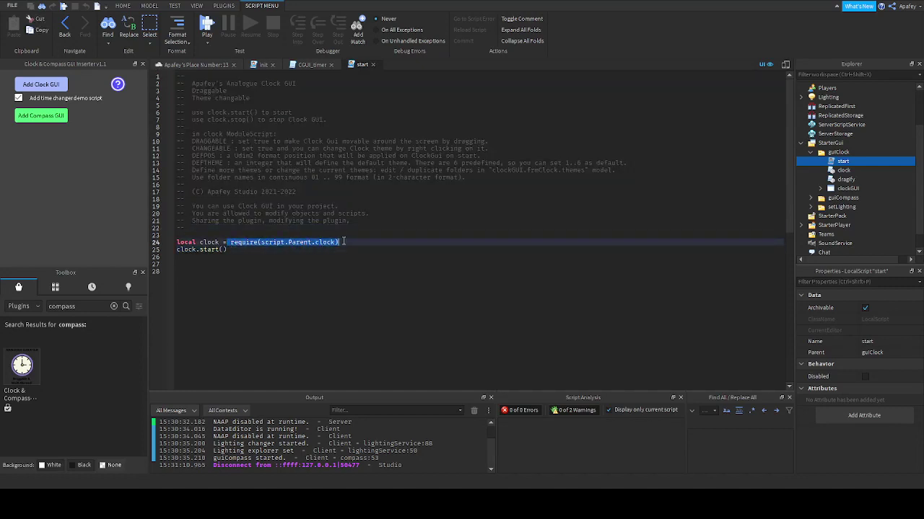
click(276, 251)
drag(226, 248, 174, 250)
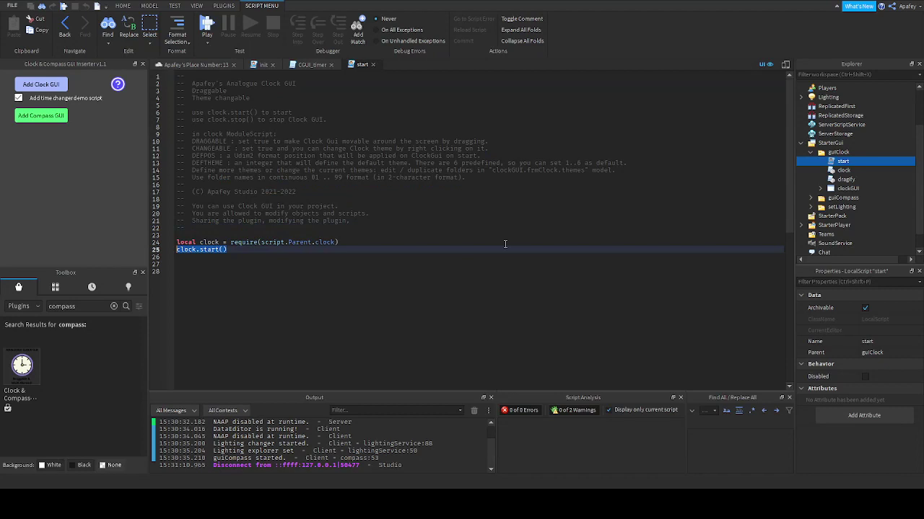
Inspect the clock and dragify modules and expand clockGUI to view frmClock's contents, collapsing the pointers folder.
click(840, 171)
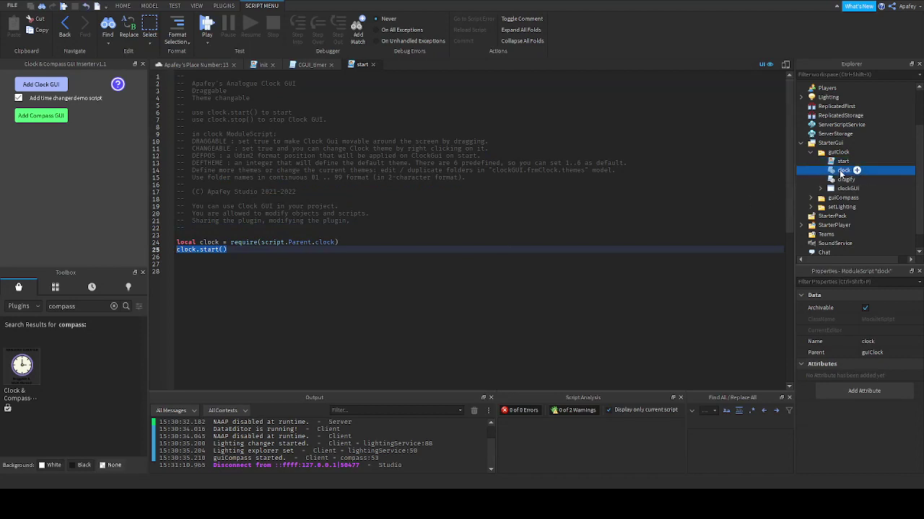
drag(839, 174, 842, 184)
click(841, 182)
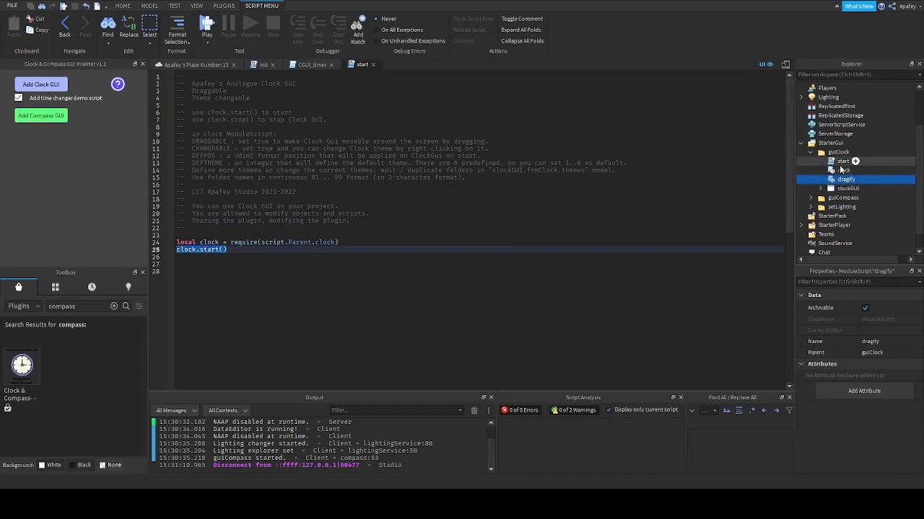
drag(841, 182, 839, 210)
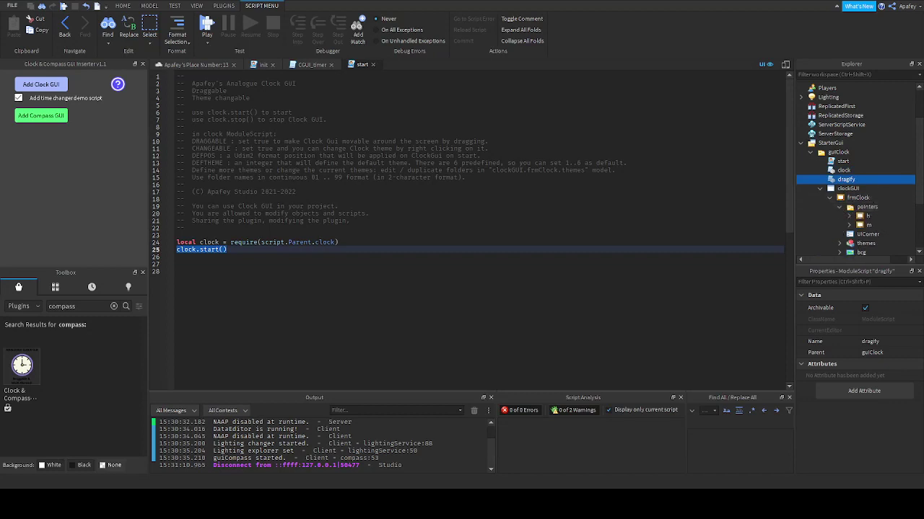
drag(919, 180, 919, 185)
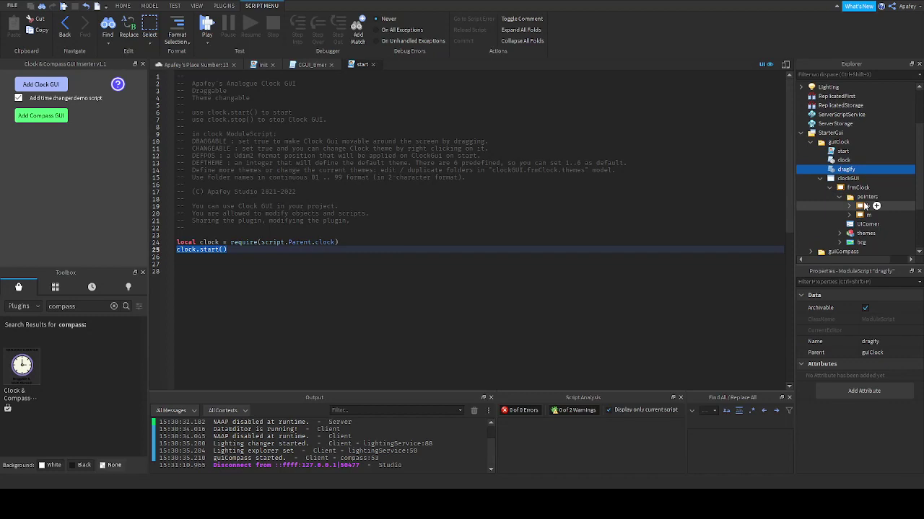
click(839, 197)
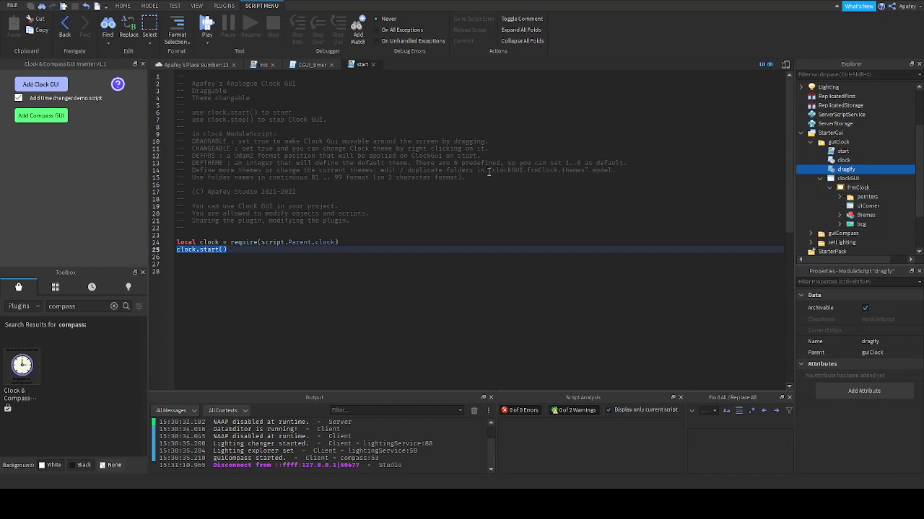
Return to the place's 3D view and inspect theme folders 01 to 06 in frmClock's themes model, collapsing it when done.
click(200, 65)
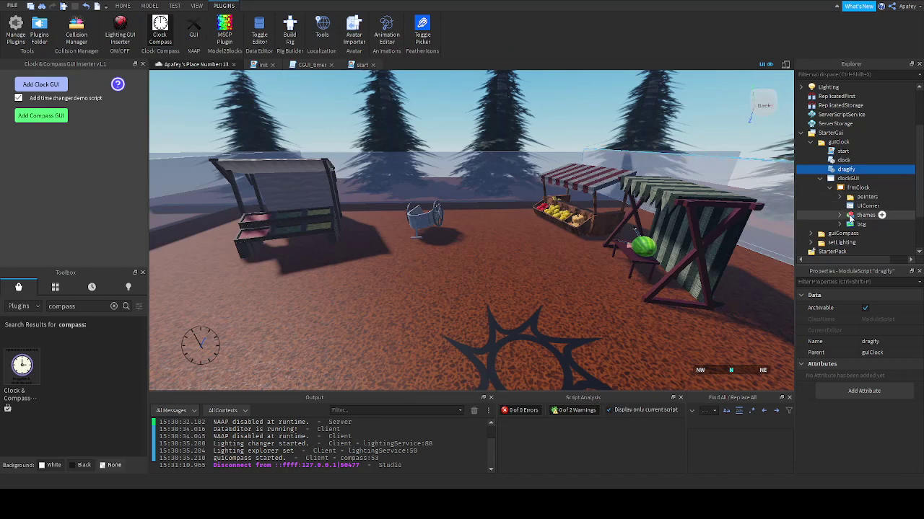
scroll(840, 216, down, 1)
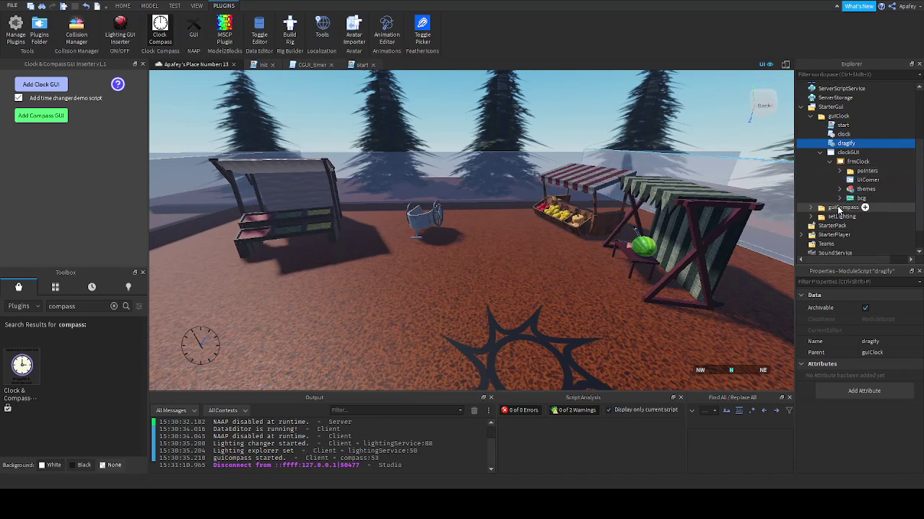
click(839, 189)
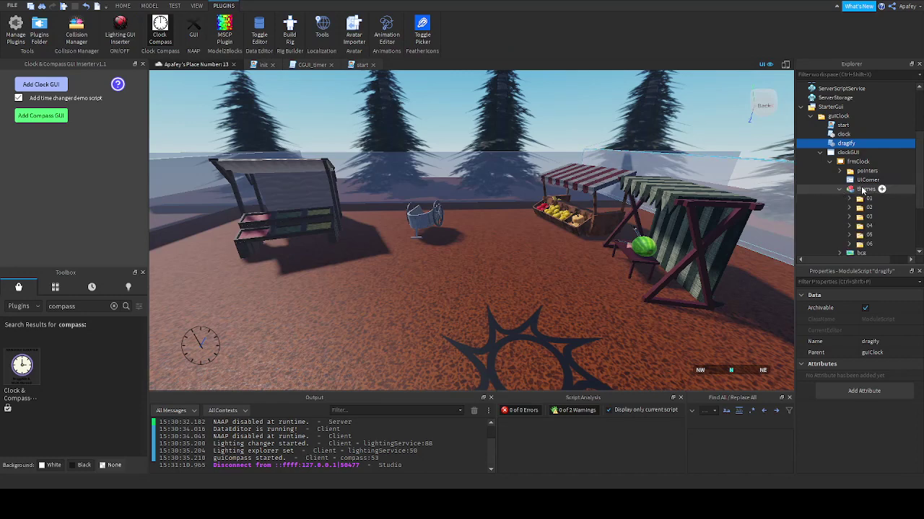
click(894, 189)
scroll(894, 194, down, 2)
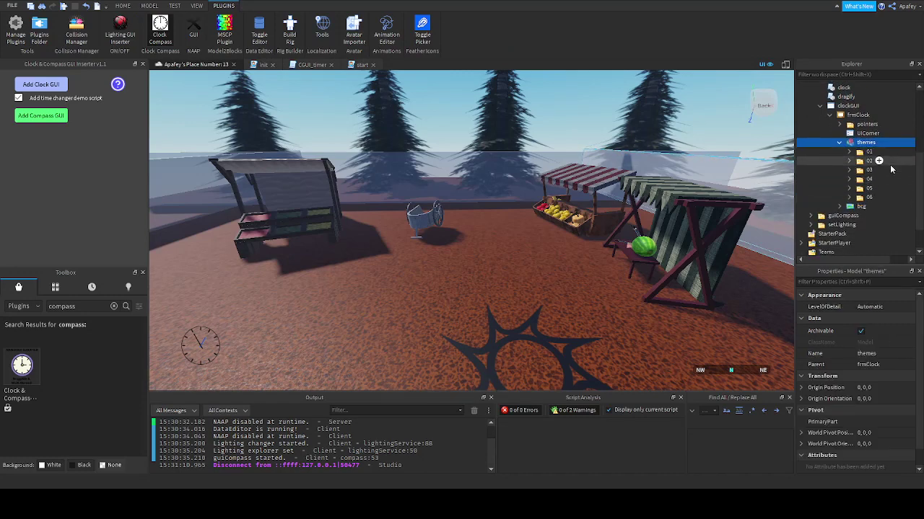
click(855, 198)
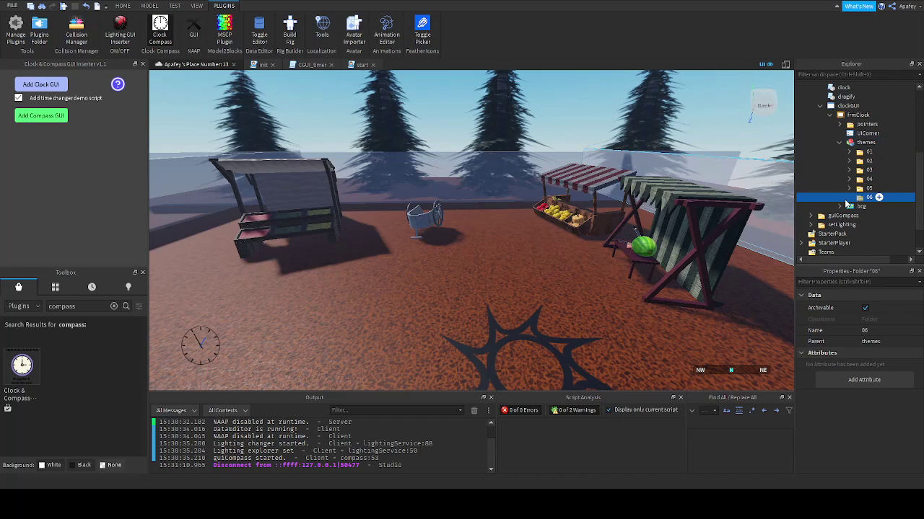
click(848, 197)
click(849, 197)
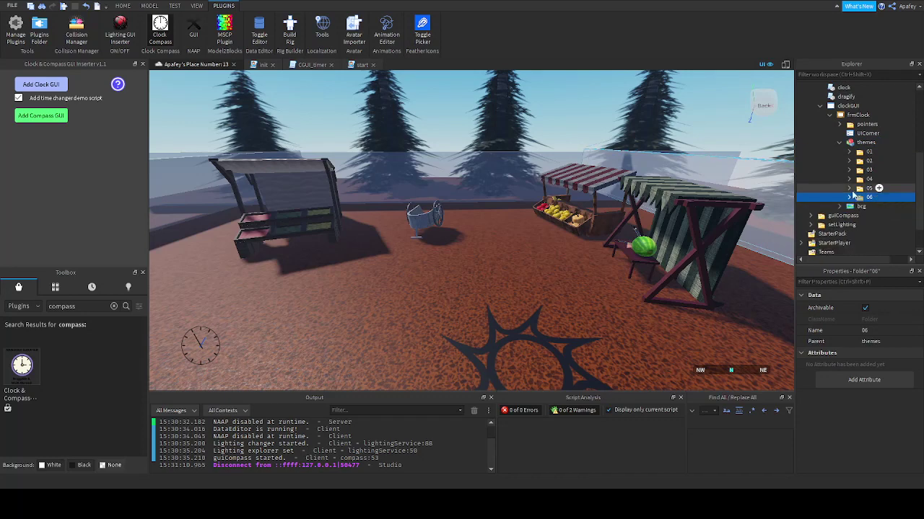
click(861, 189)
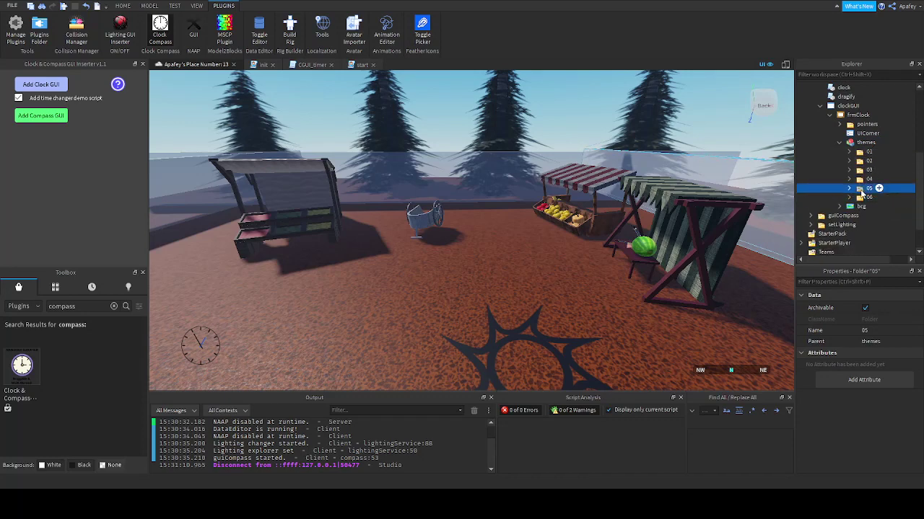
click(836, 145)
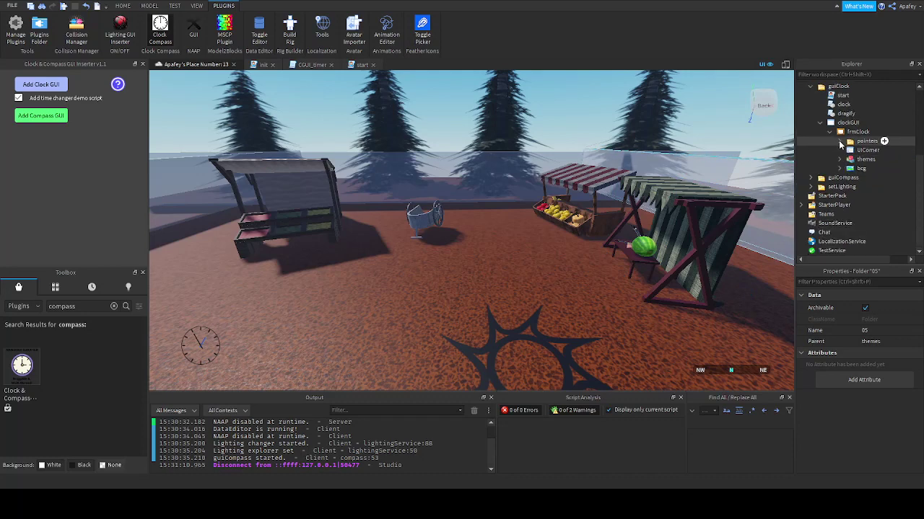
Open guiClock's clock module script and try a DEFTHEME value of 3.
scroll(845, 108, up, 1)
double_click(844, 105)
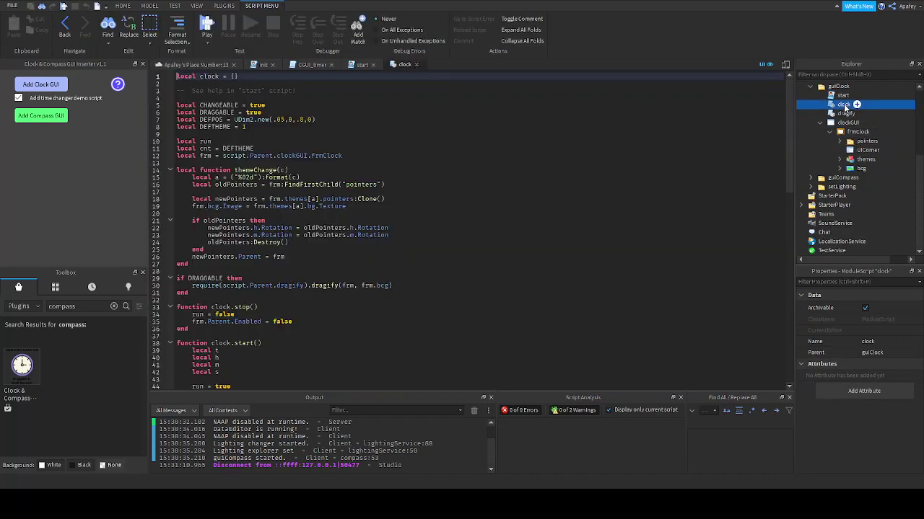
drag(238, 126, 243, 126)
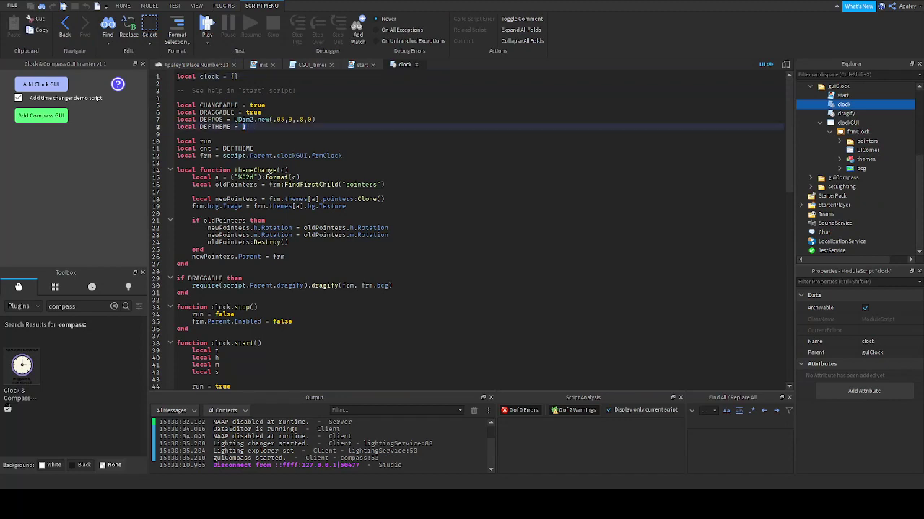
text(3)
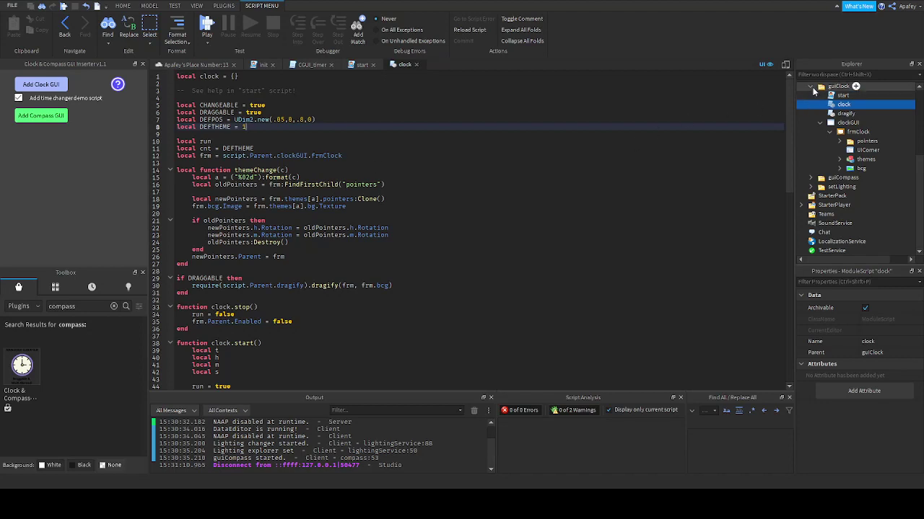
Collapse the guiClock folder, expand guiCompass under StarterGui, and open its start script.
click(811, 87)
scroll(819, 94, up, 5)
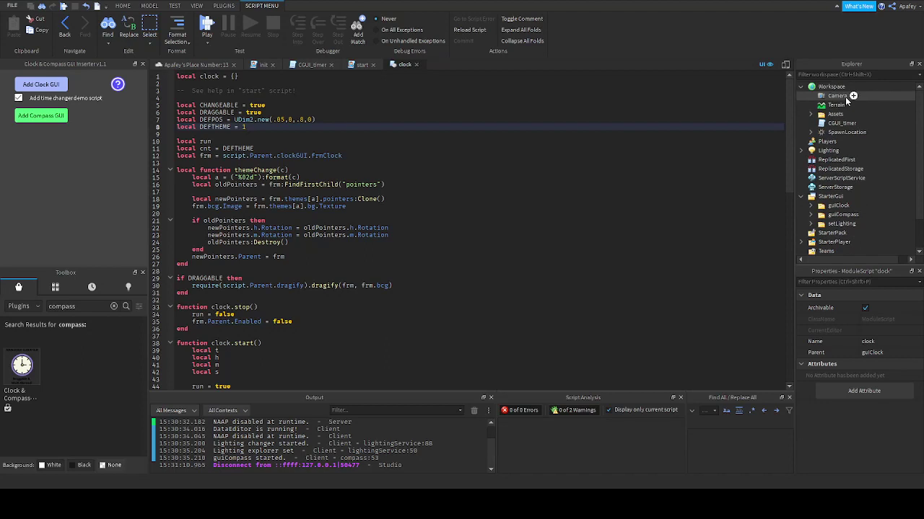
double_click(835, 214)
scroll(869, 202, down, 3)
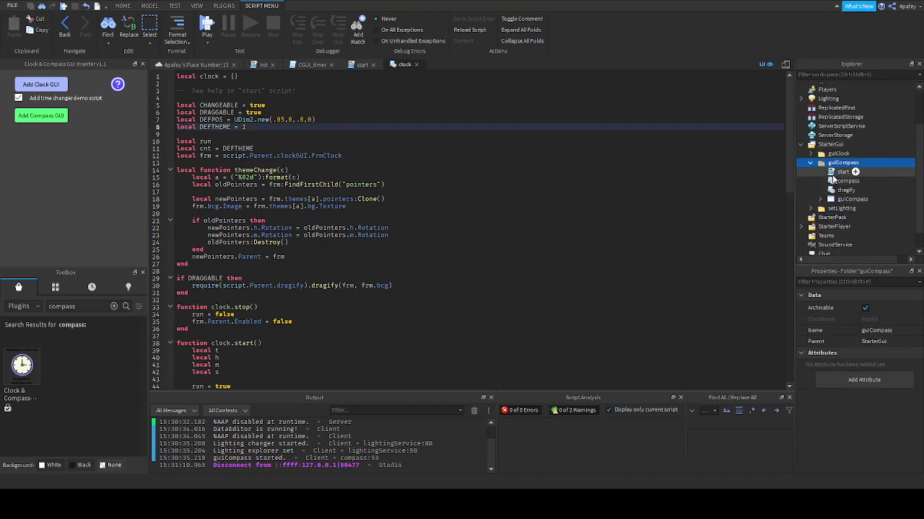
double_click(837, 173)
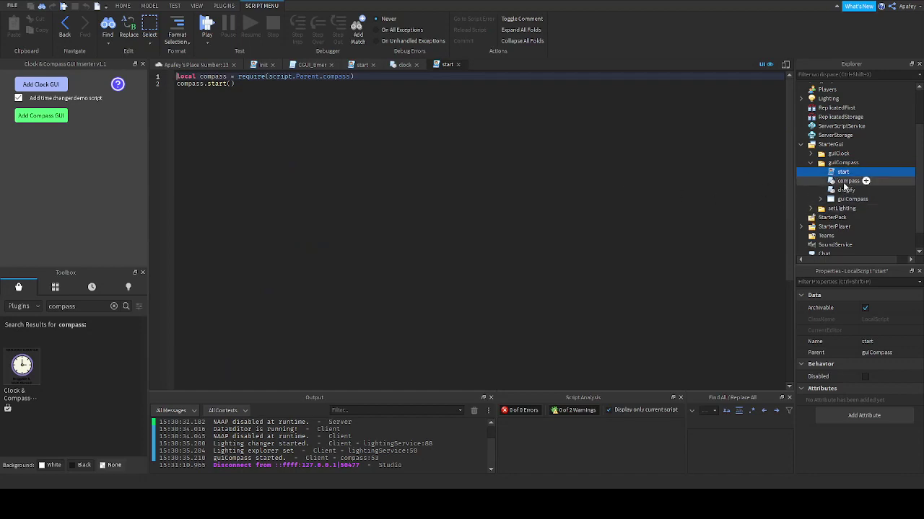
Open guiCompass's compass module script and review its settings, direction units and start and stop functions.
click(846, 181)
double_click(846, 182)
scroll(652, 170, down, 12)
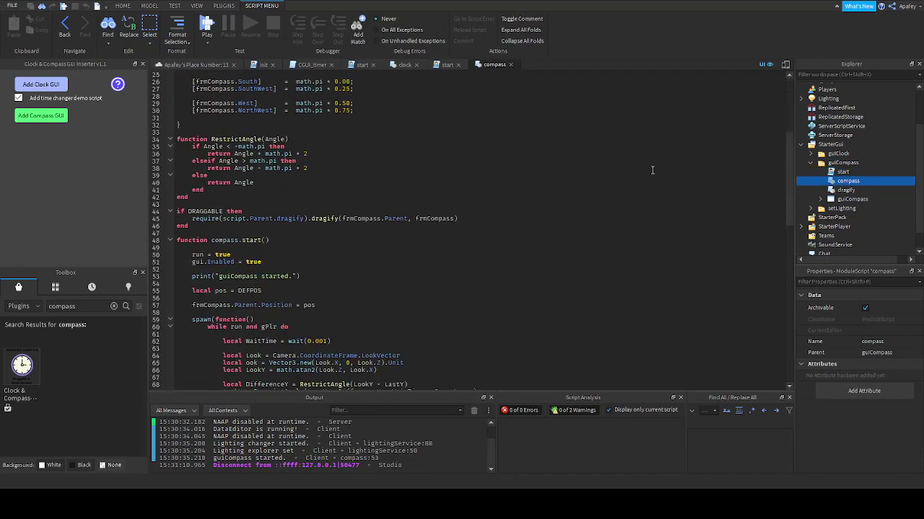
scroll(652, 170, down, 7)
scroll(612, 183, up, 10)
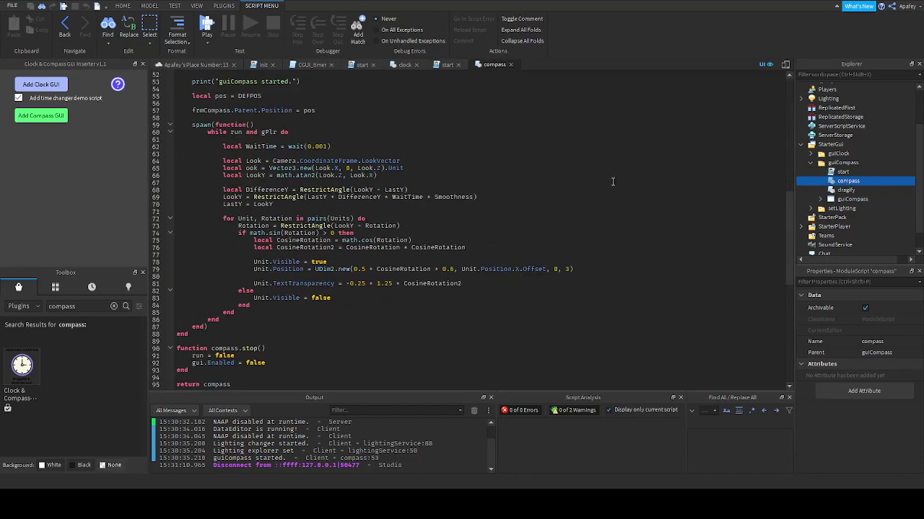
scroll(612, 183, up, 9)
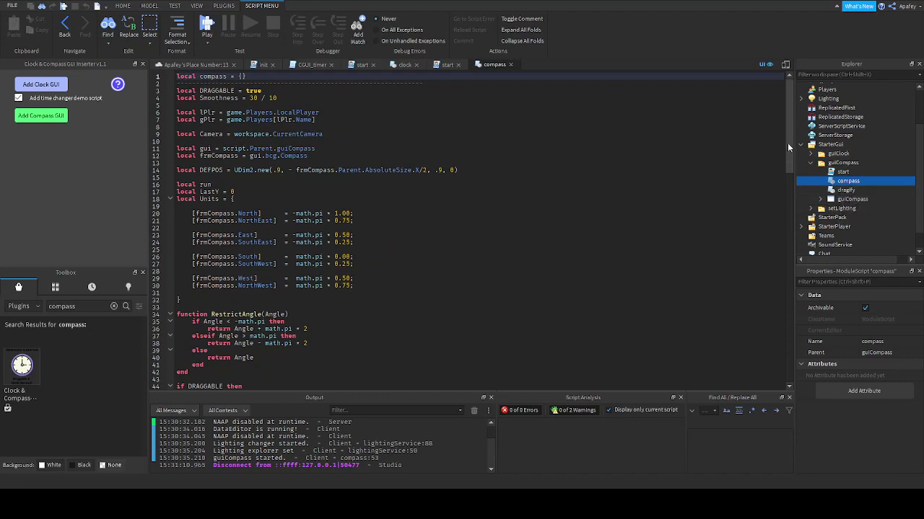
drag(788, 143, 865, 197)
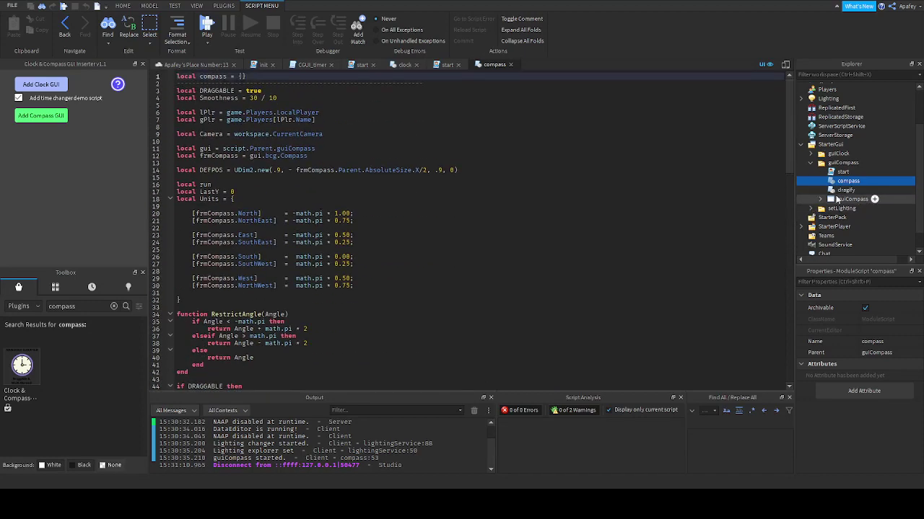
Open guiCompass's dragify module script and examine the dragify function with its obj and child parameters.
double_click(846, 189)
scroll(786, 133, down, 1)
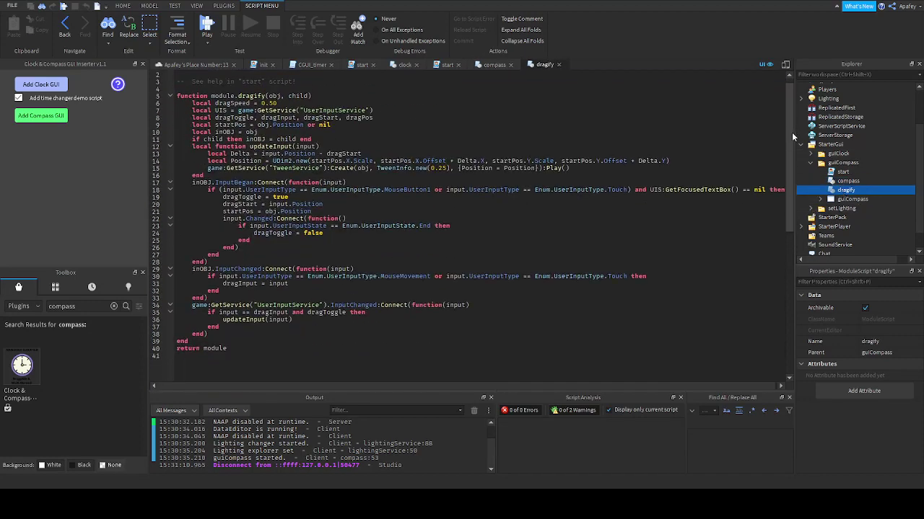
scroll(791, 134, down, 1)
scroll(791, 134, up, 1)
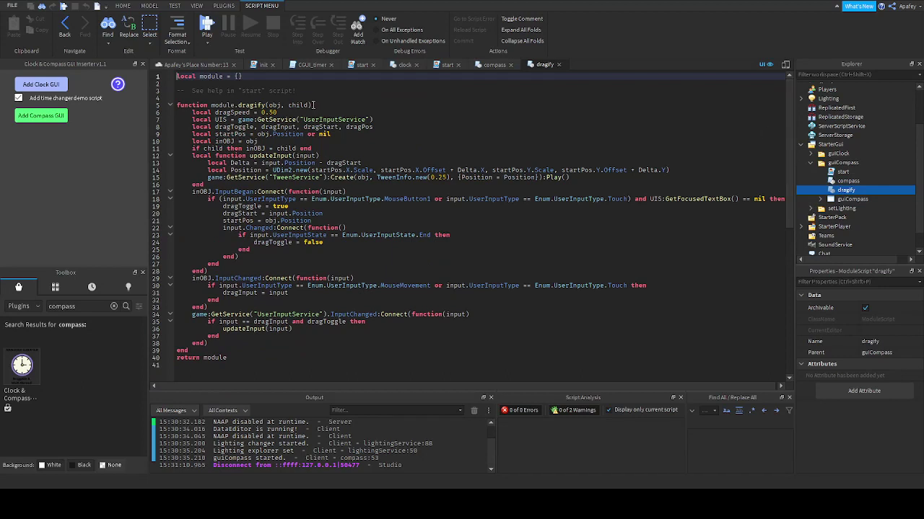
drag(309, 105, 282, 105)
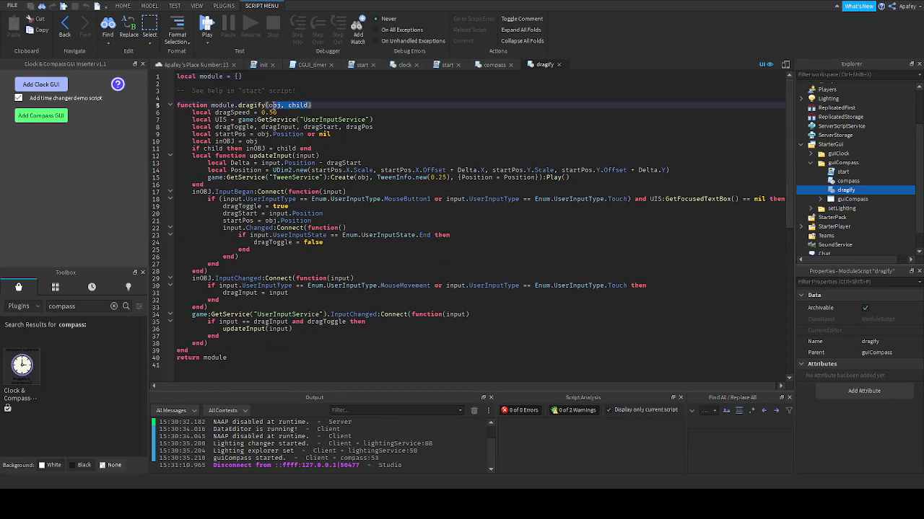
click(250, 98)
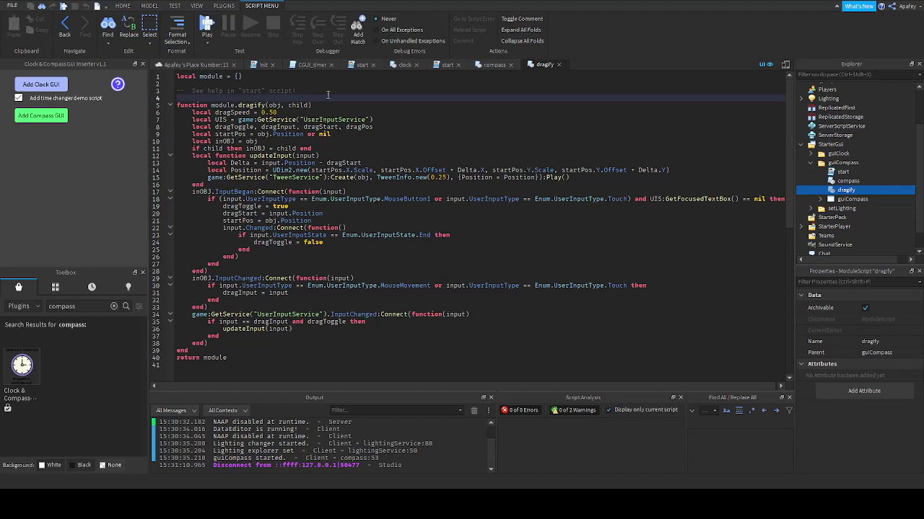
Inspect the guiCompass ScreenGui and its bcg frame, collapse the hierarchy, and select the guiCompass folder under StarterGui.
click(821, 199)
click(847, 202)
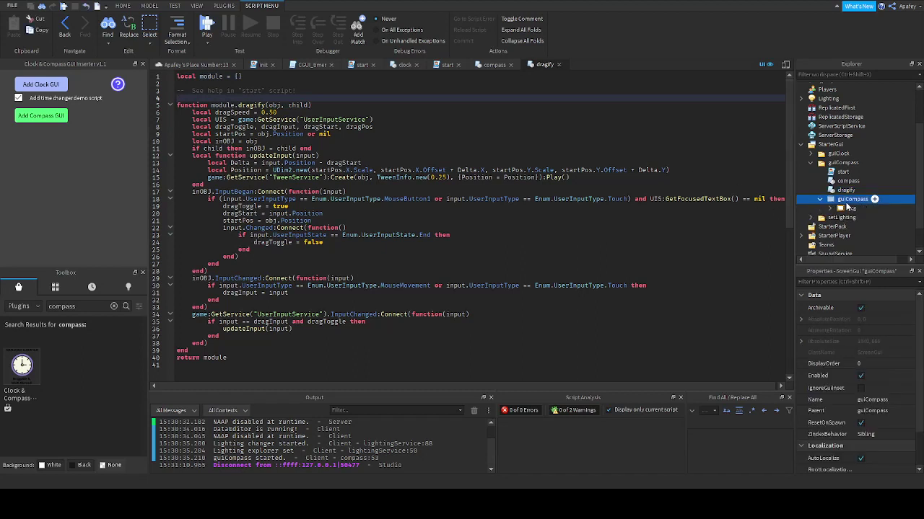
click(842, 209)
click(829, 209)
click(820, 200)
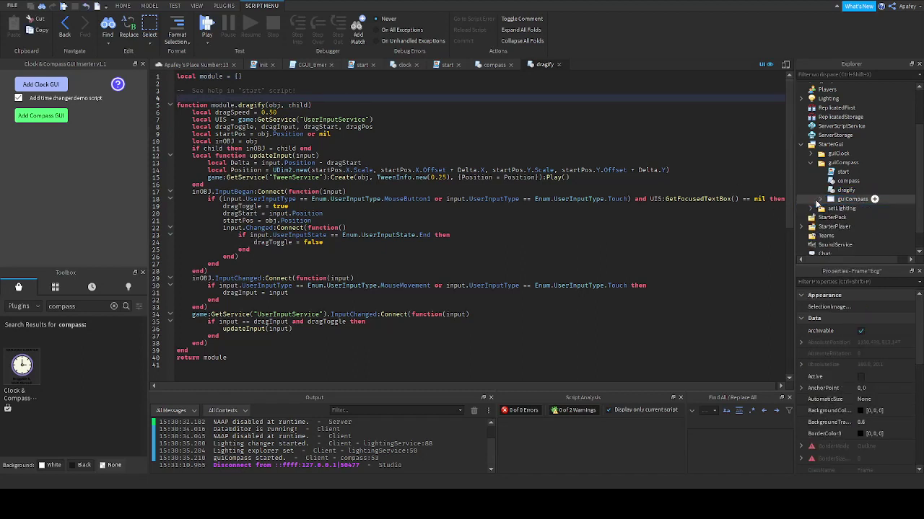
click(811, 163)
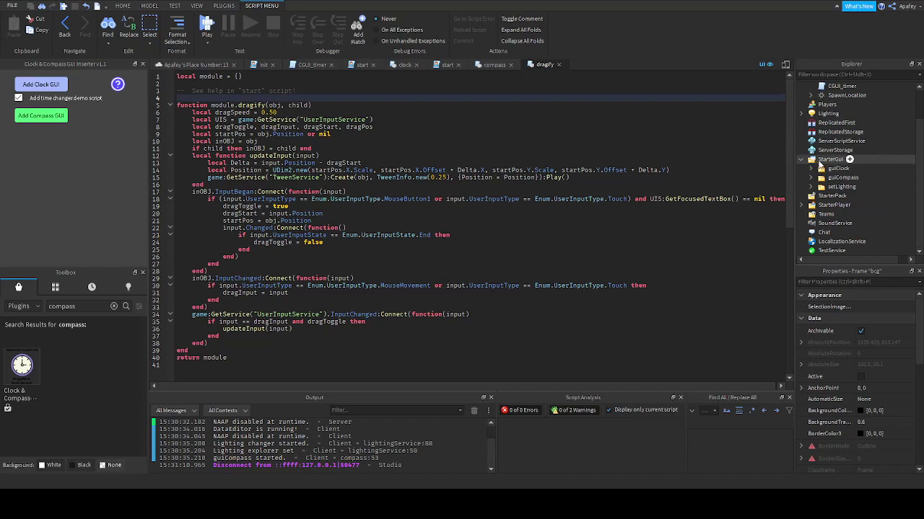
click(823, 159)
click(843, 178)
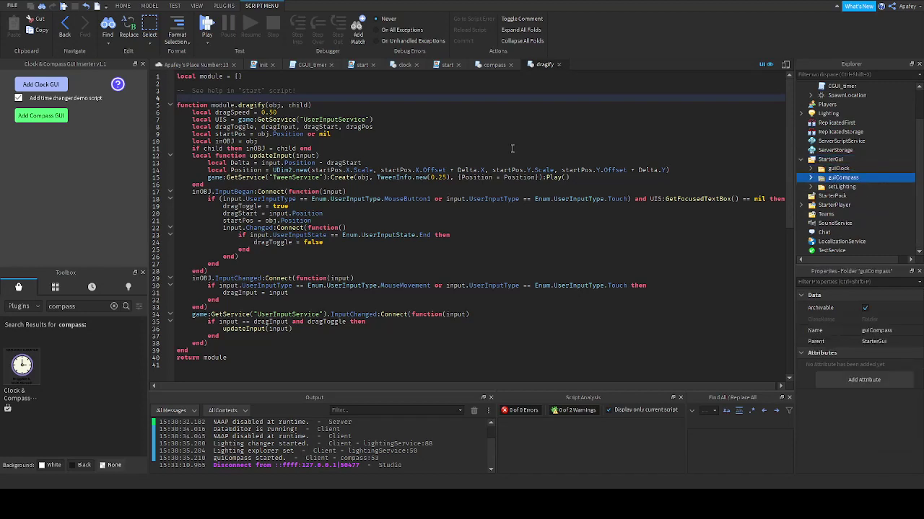
Return to the place's 3D view, start a play test, and walk the character around while turning the camera to test the compass.
click(189, 65)
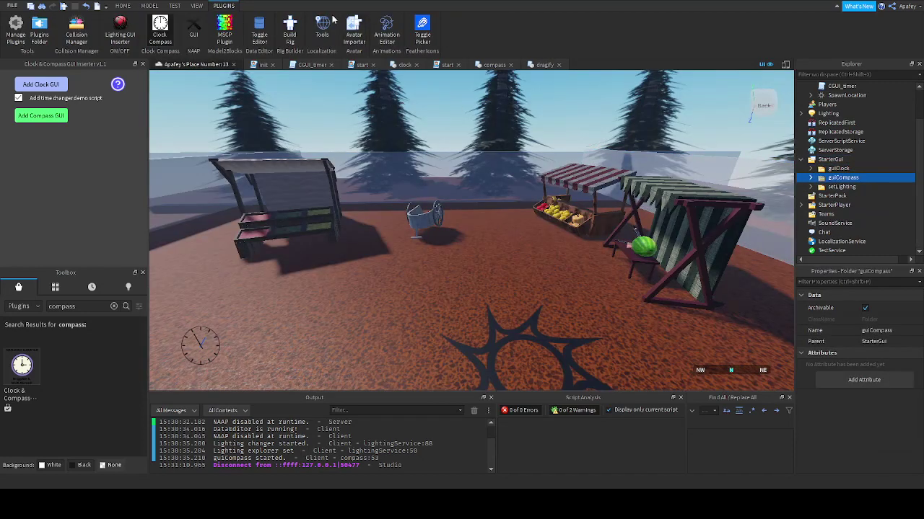
key(F5)
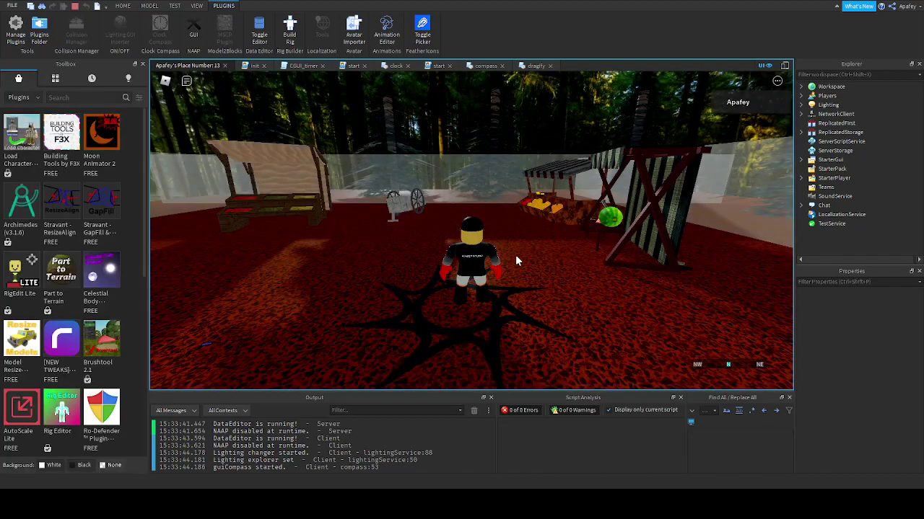
right_drag(528, 262, 528, 262)
key(d)
key(w)
key(s)
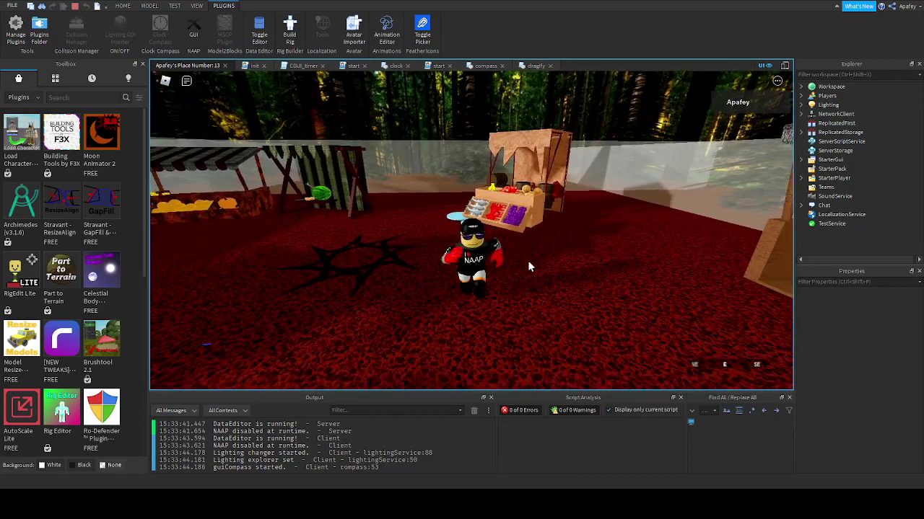